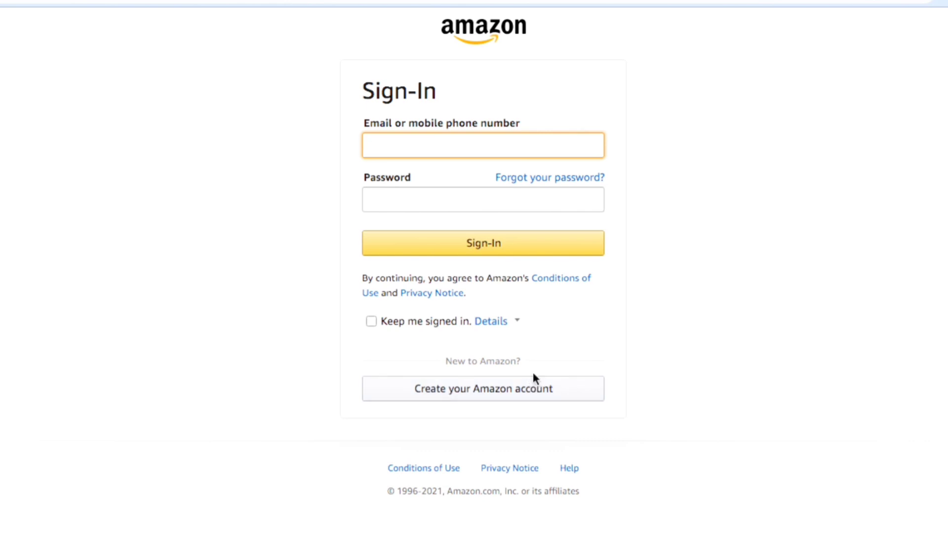
left_click(533, 381)
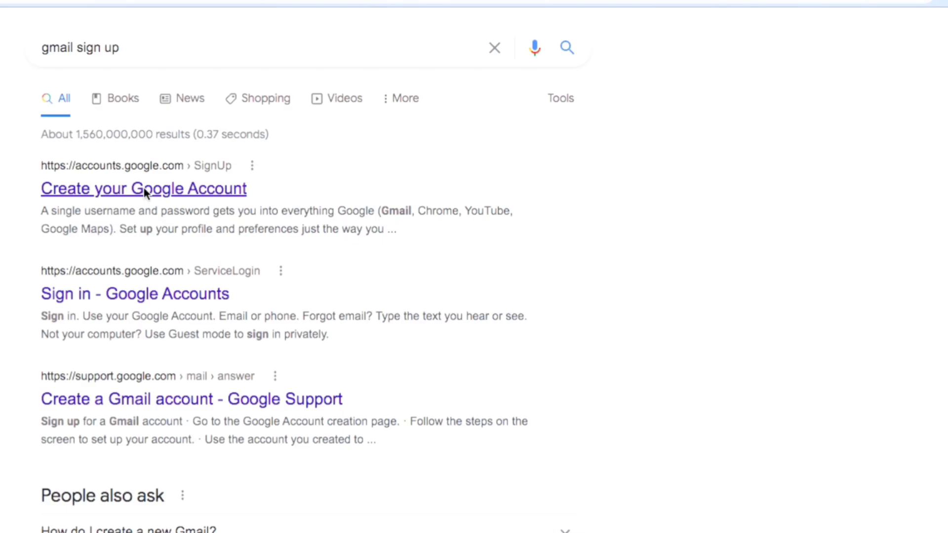
left_click(146, 191)
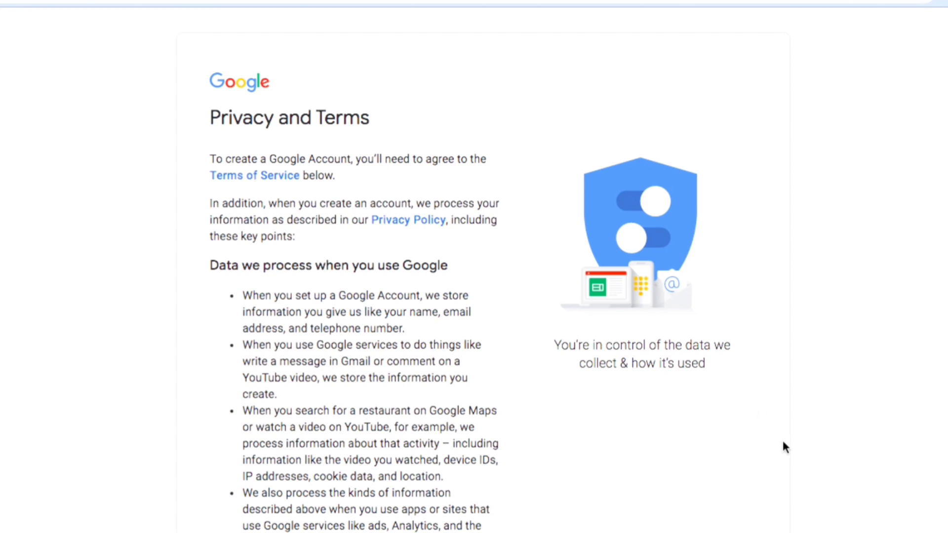
Agree to Google's Privacy and Terms to create the new Google account.
scroll(783, 442, "down", 9)
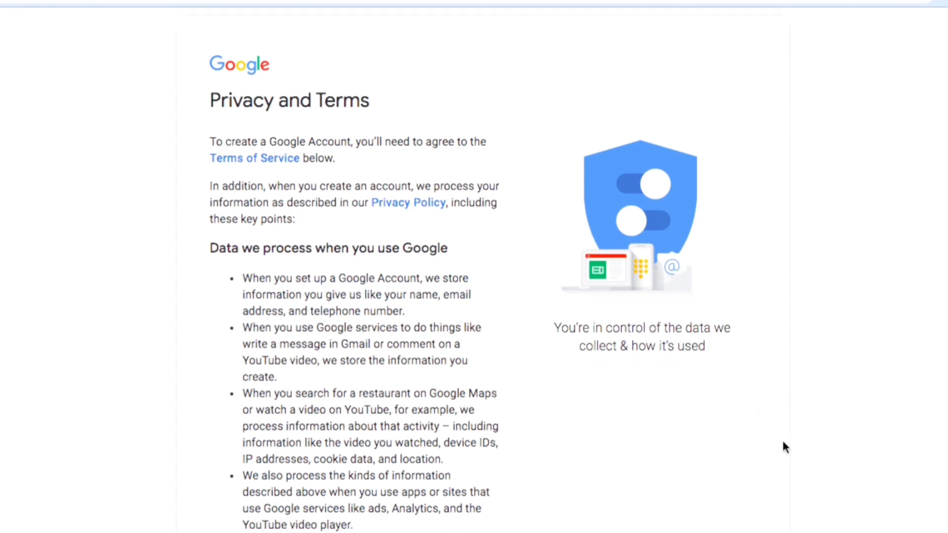
scroll(783, 442, "down", 7)
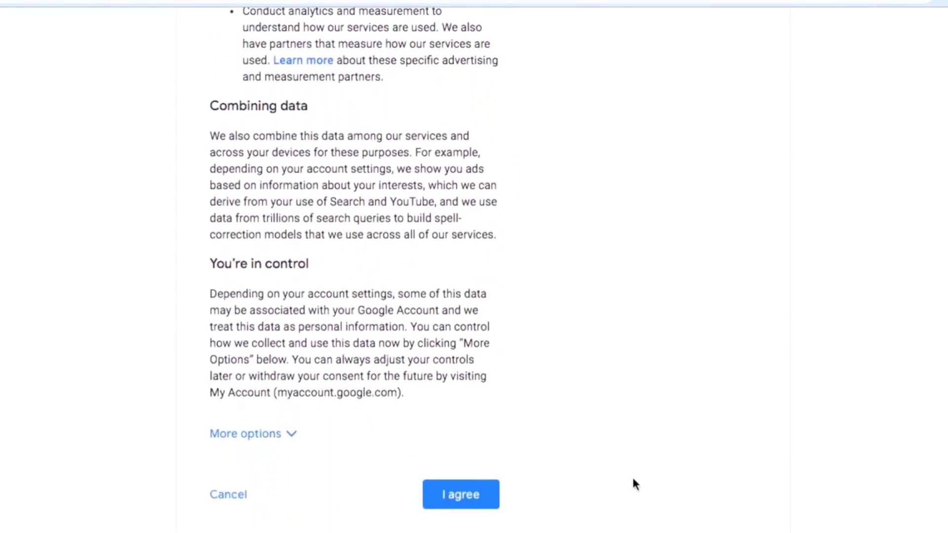
left_click(494, 491)
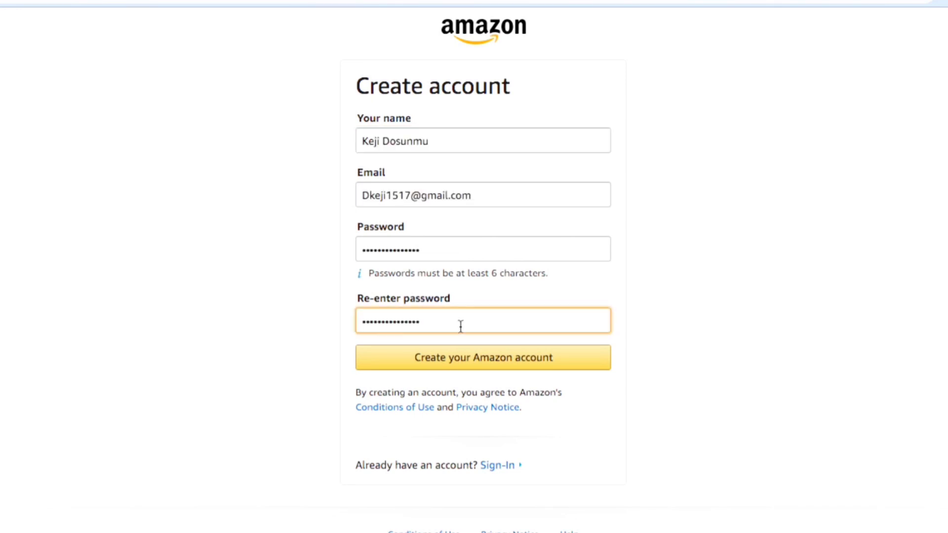
Submit the Amazon account details and verify them with the one-time code pasted from Gmail.
left_click(493, 364)
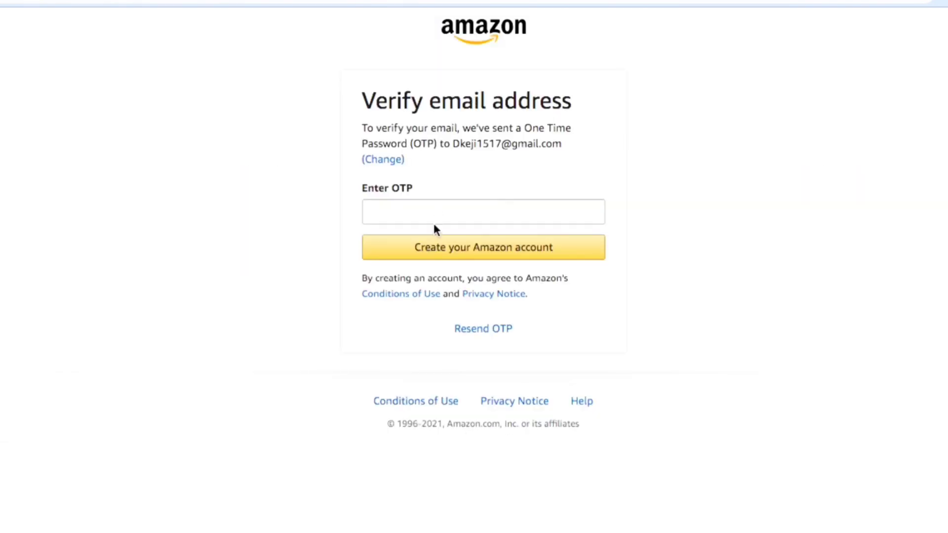
left_click(433, 219)
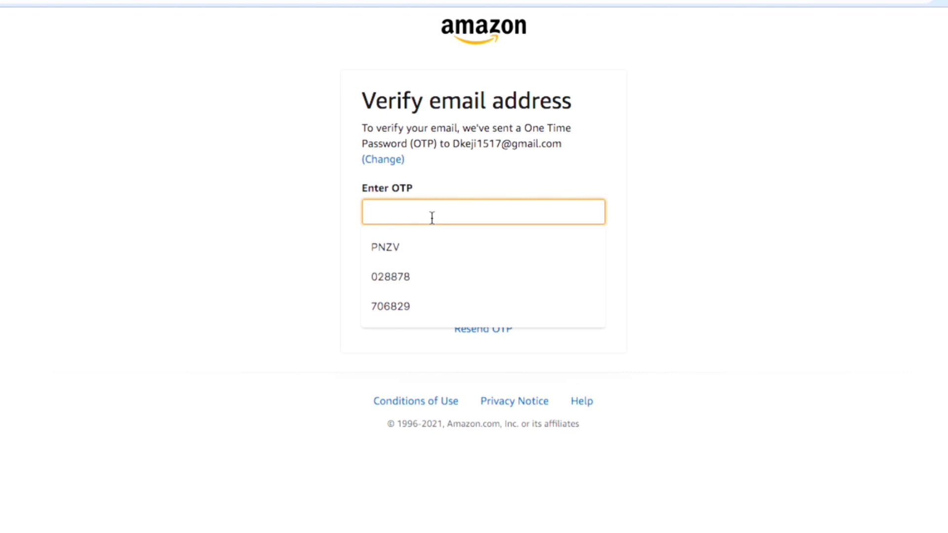
key("ctrl+v")
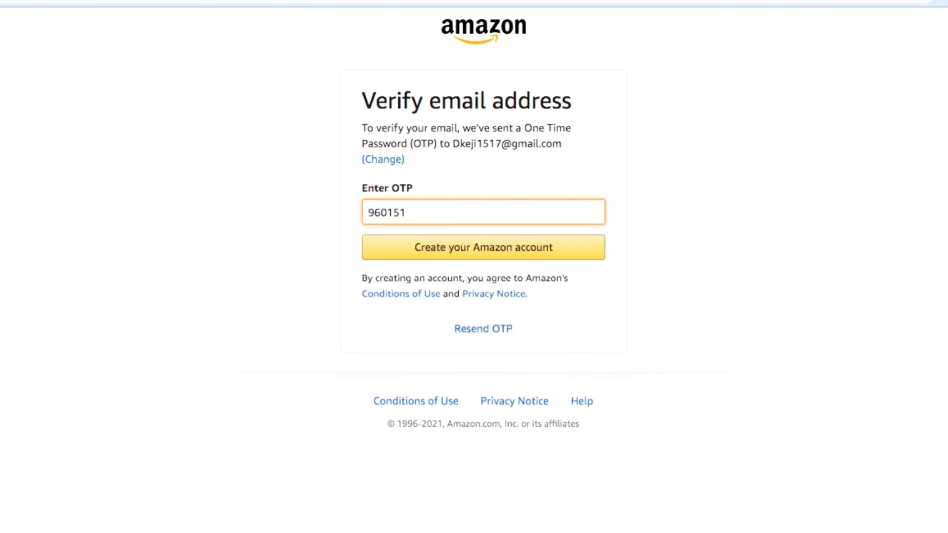
left_click(440, 253)
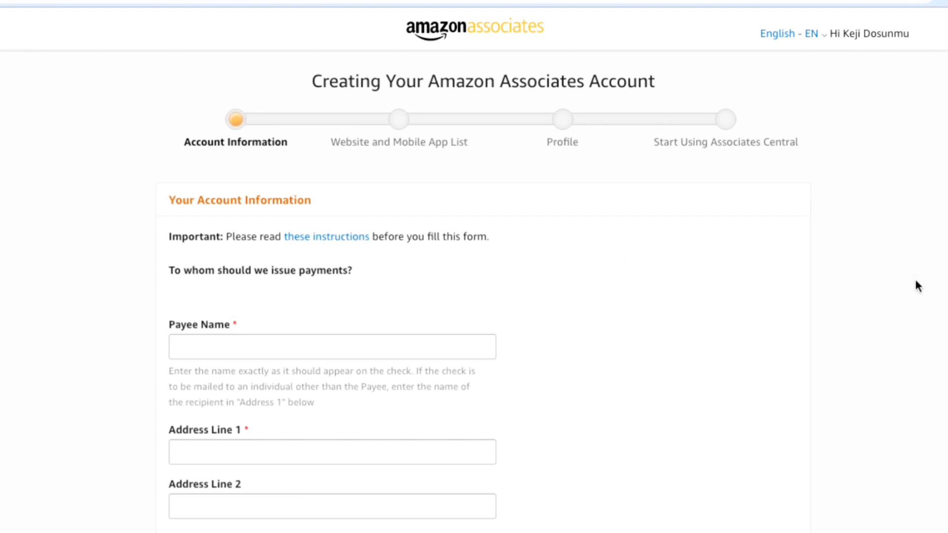
Enter the payee's name and address details, then accept the suggested corrected address.
scroll(916, 282, "down", 2)
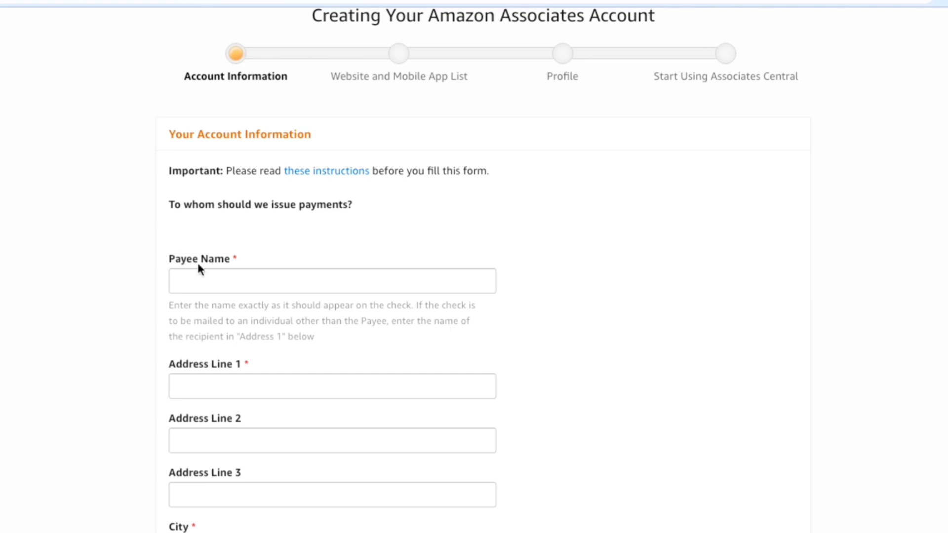
left_click(199, 280)
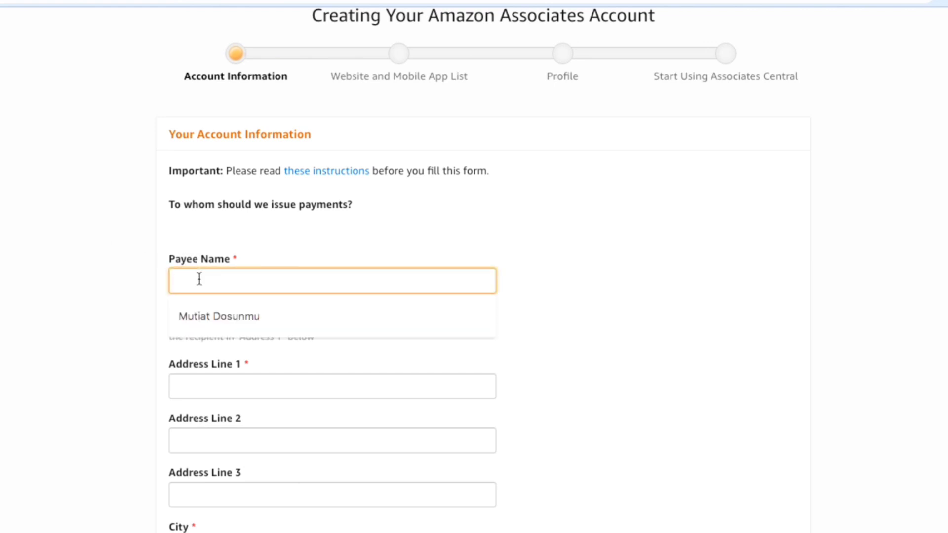
type("Ke")
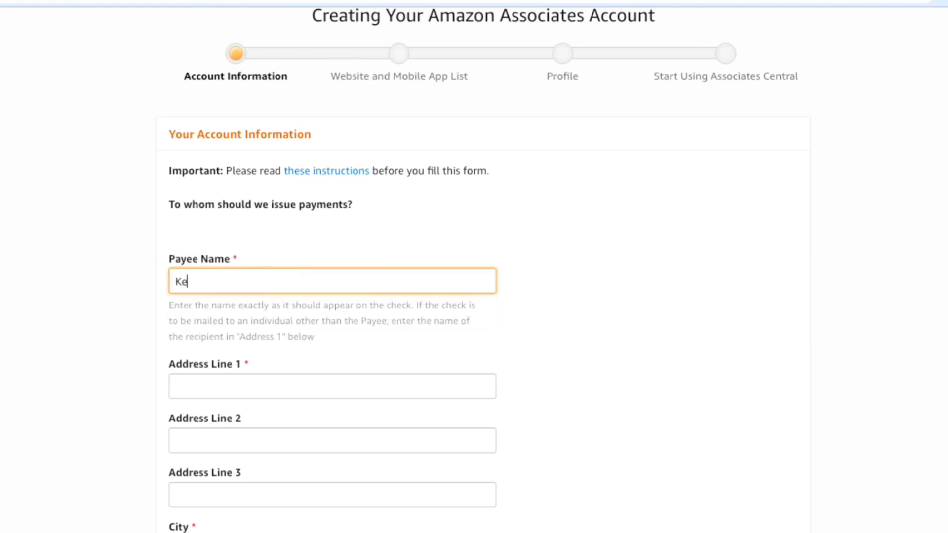
type("ji O")
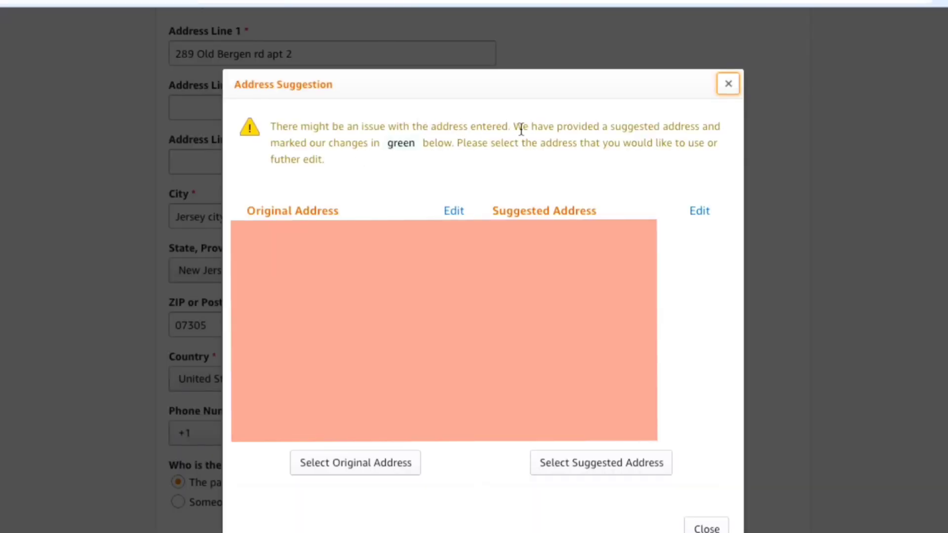
left_click(551, 469)
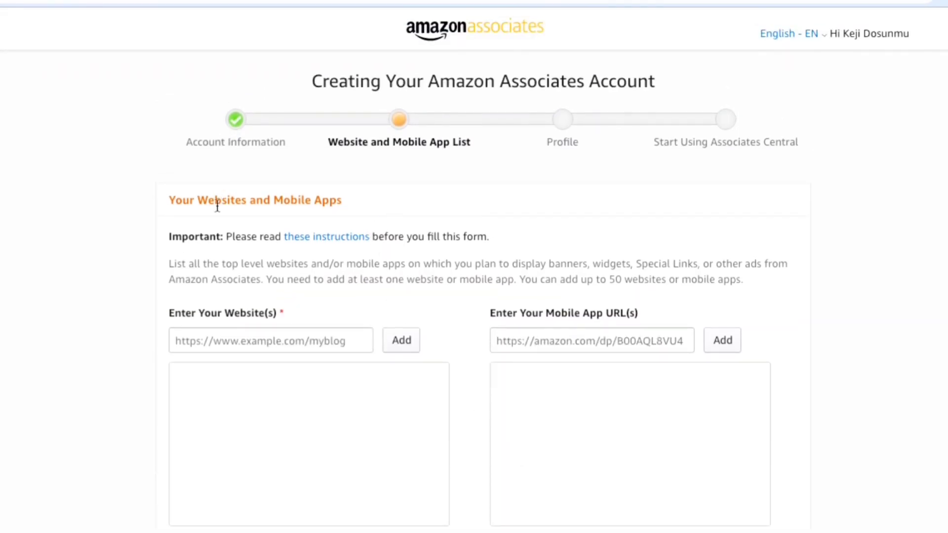
Add yesmeed.com to the Associates website list.
left_click(305, 339)
type("yesmeed.com")
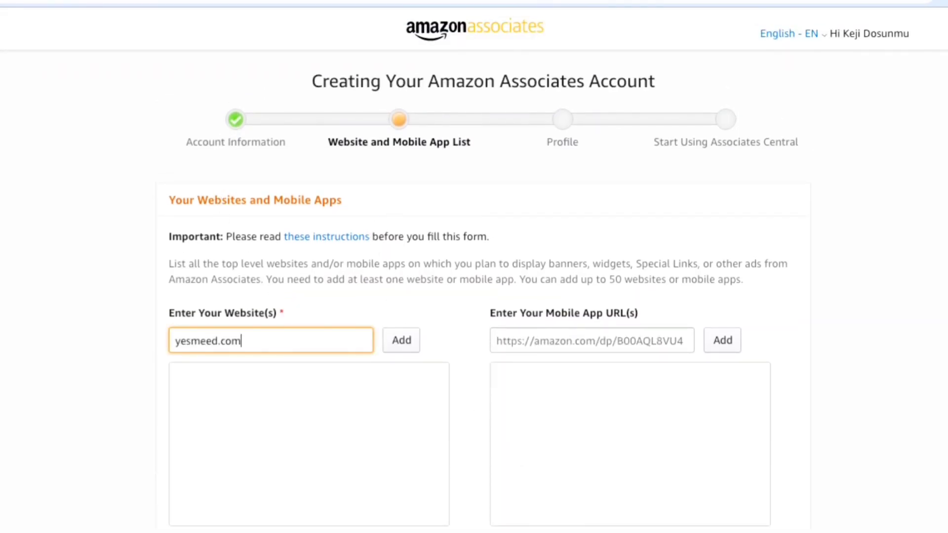
left_click(405, 345)
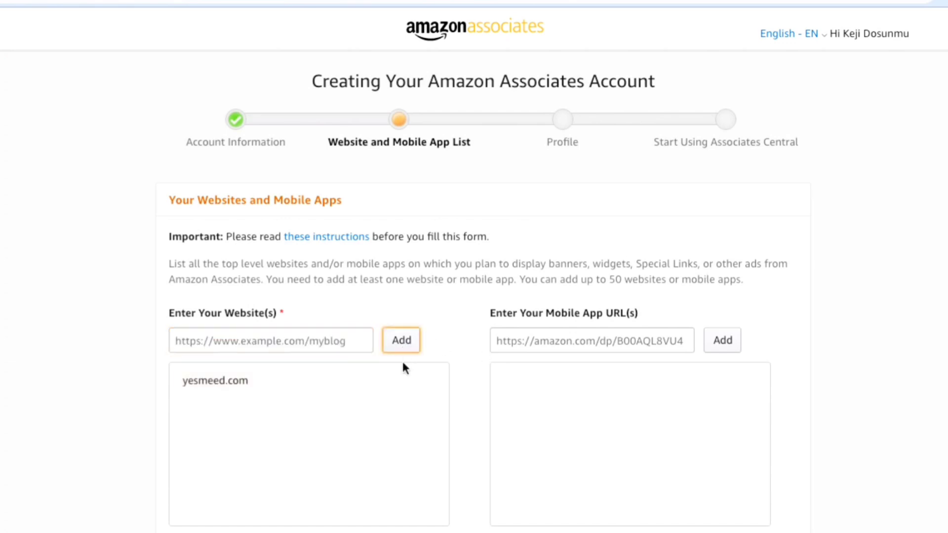
left_click(858, 355)
Answer No to the children-under-13 question and confirm the website list.
scroll(858, 356, "down", 3)
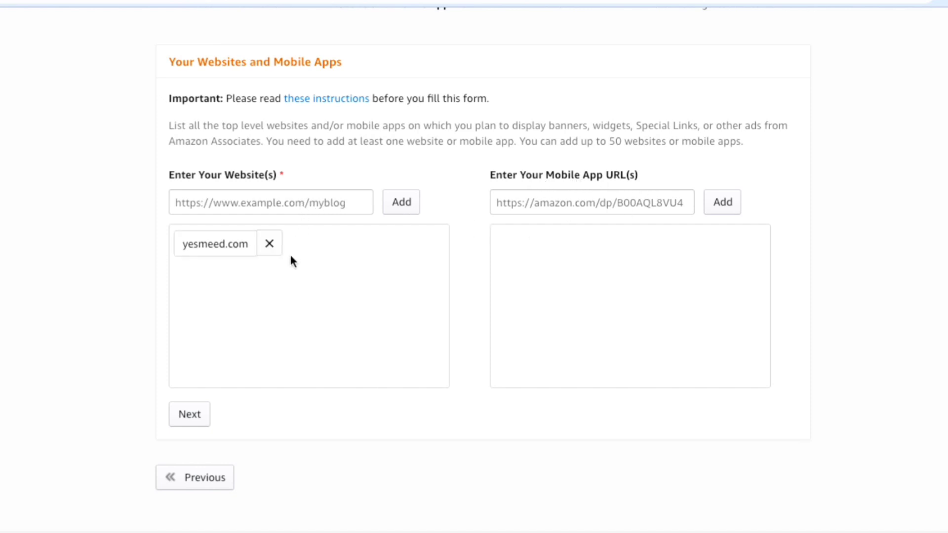
left_click(201, 420)
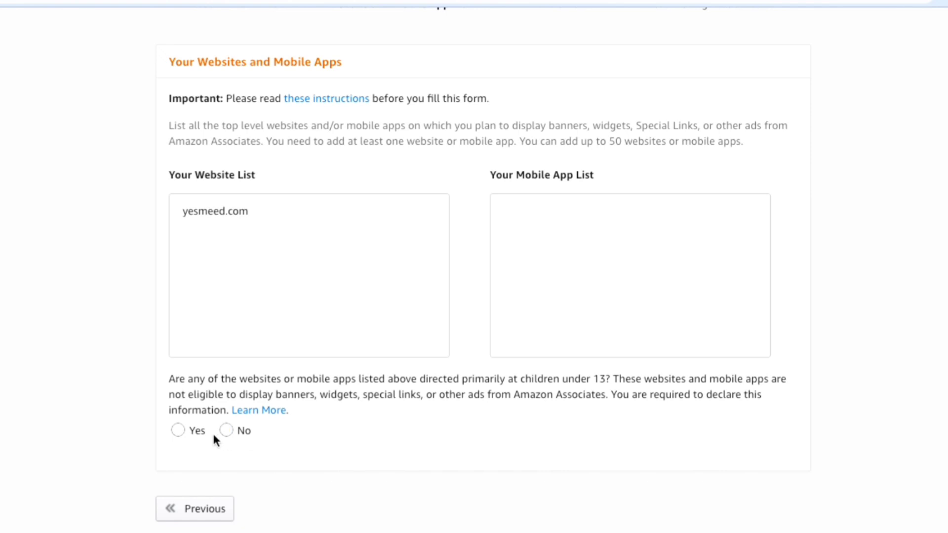
left_click(227, 431)
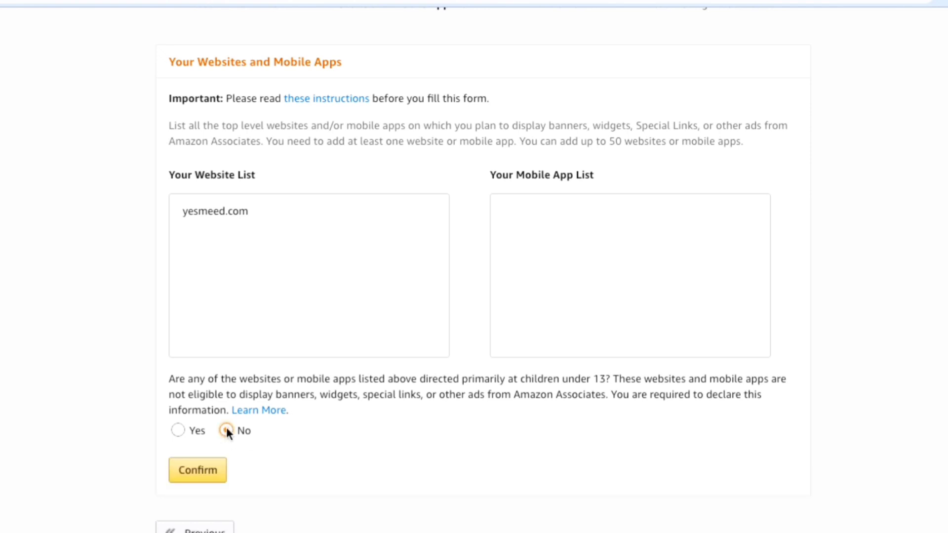
left_click(206, 467)
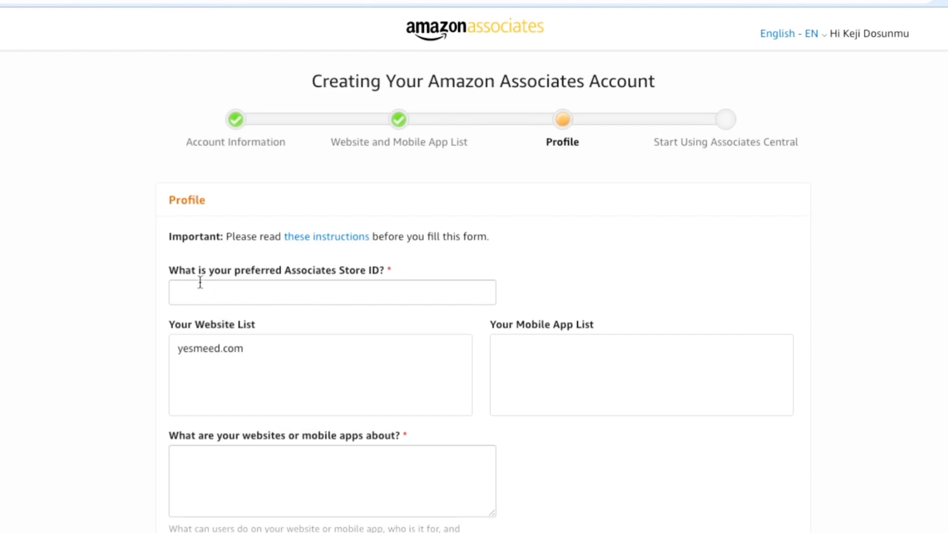
Enter Store ID 'Yesmeed' and the description 'Beauty supply, from extensions to hair accessories.'.
left_click(277, 287)
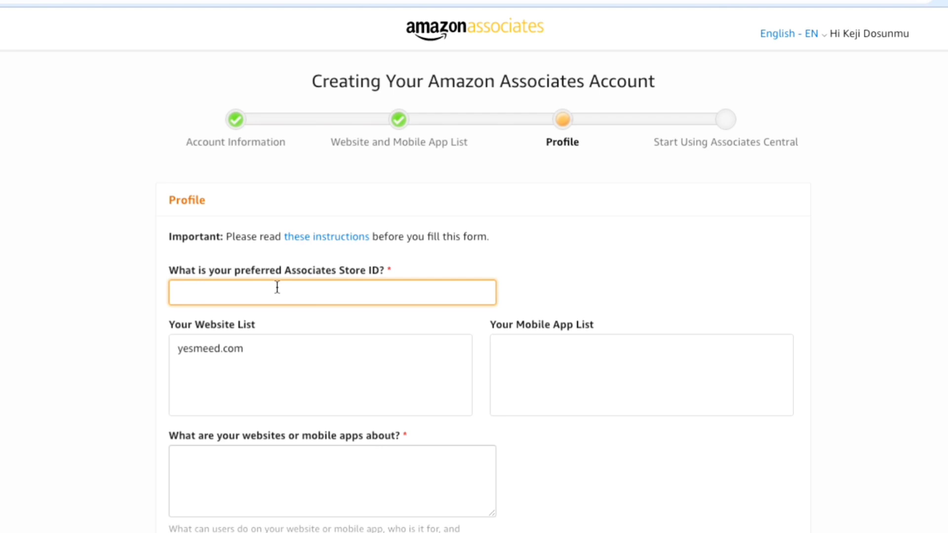
type("Yesmeed")
left_click(400, 461)
type("Beauty supply, from extensions to hair accessories.")
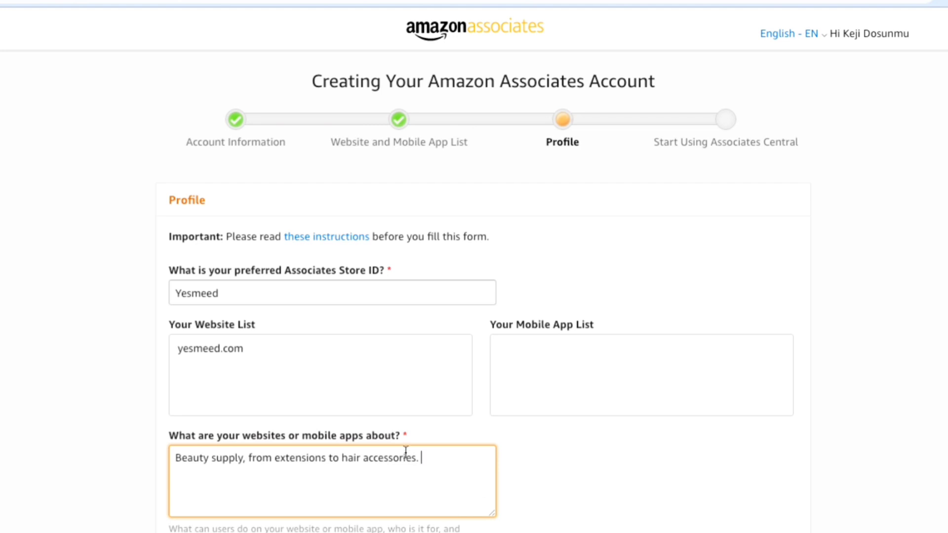
left_click(675, 527)
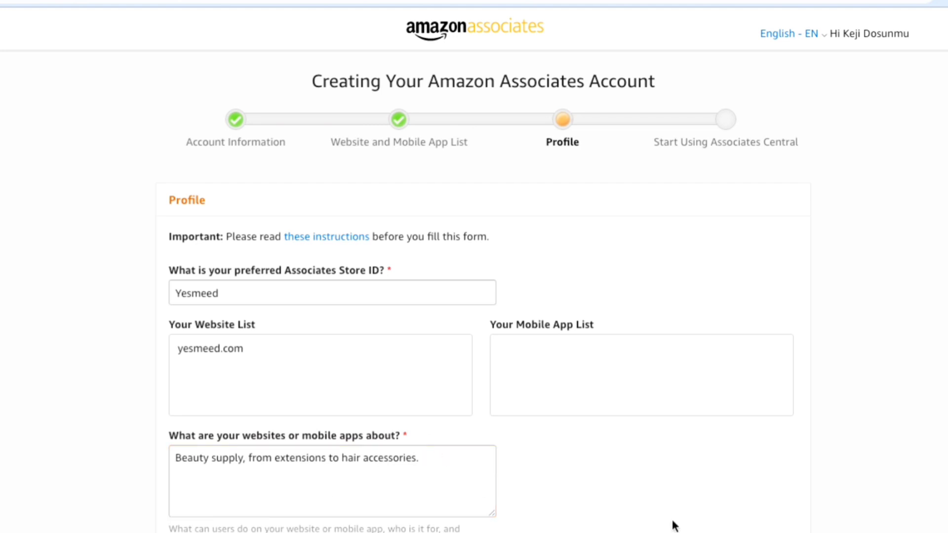
Choose Medical/Health/Beauty as the primary website topic, leaving the secondary topic blank.
scroll(674, 527, "down", 3)
scroll(675, 526, "down", 1)
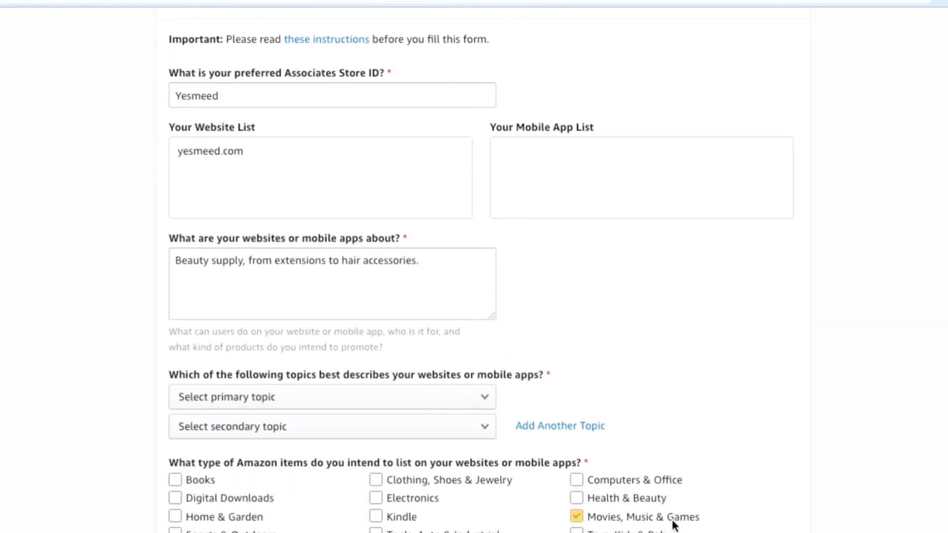
left_click(483, 403)
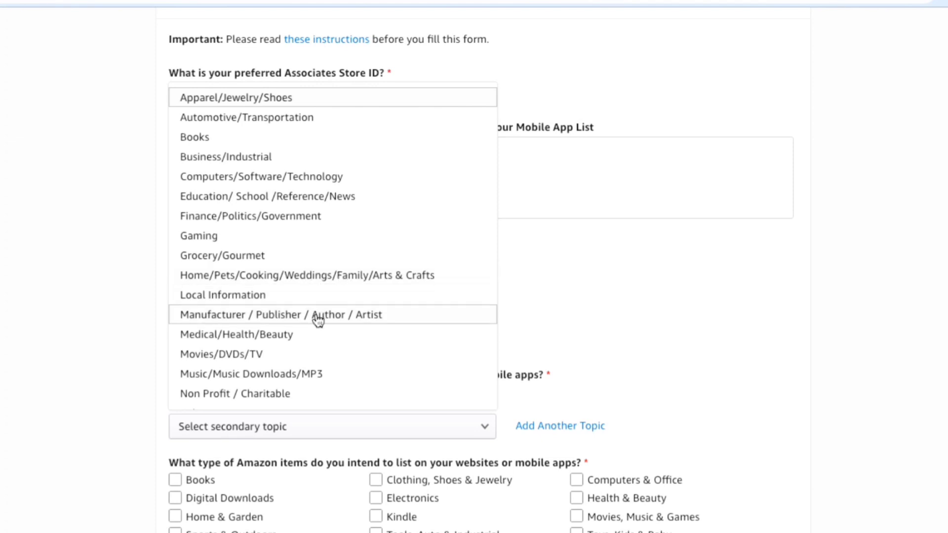
left_click(285, 341)
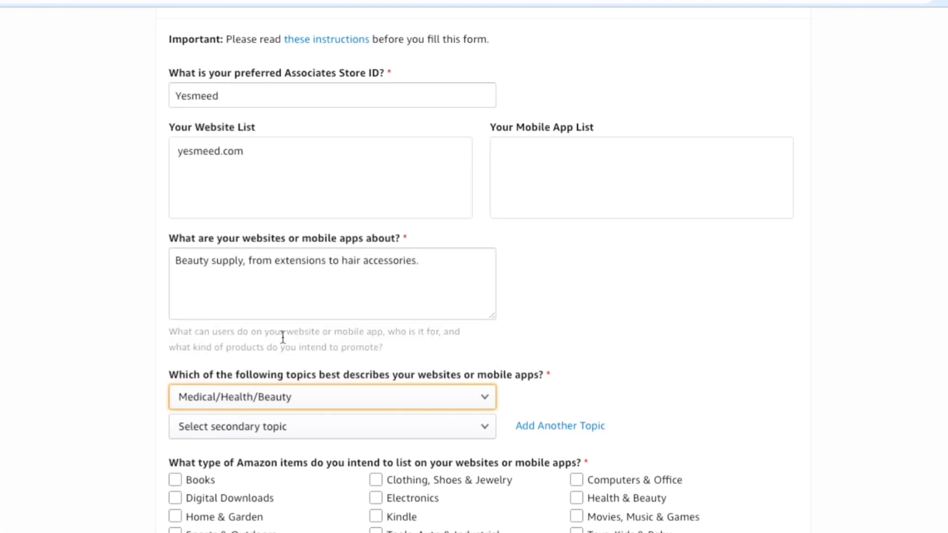
left_click(449, 439)
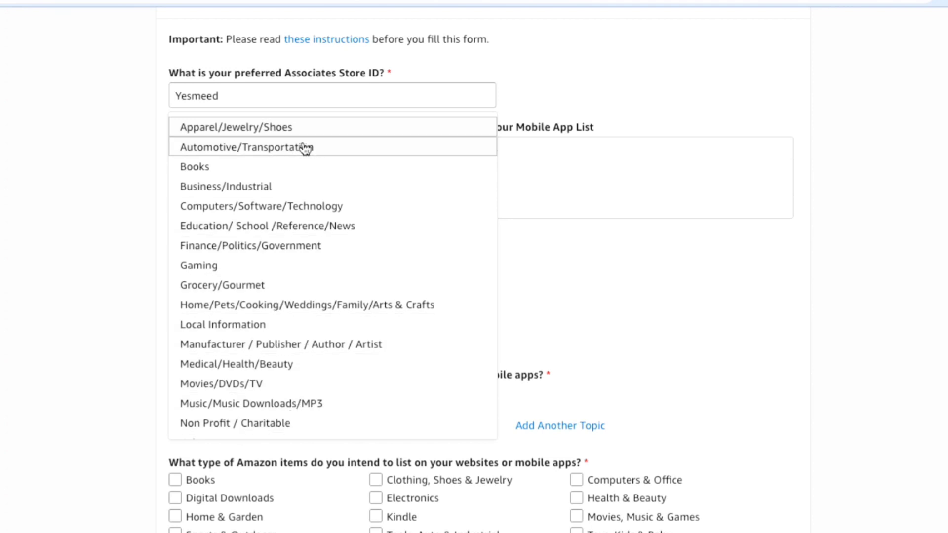
left_click(684, 313)
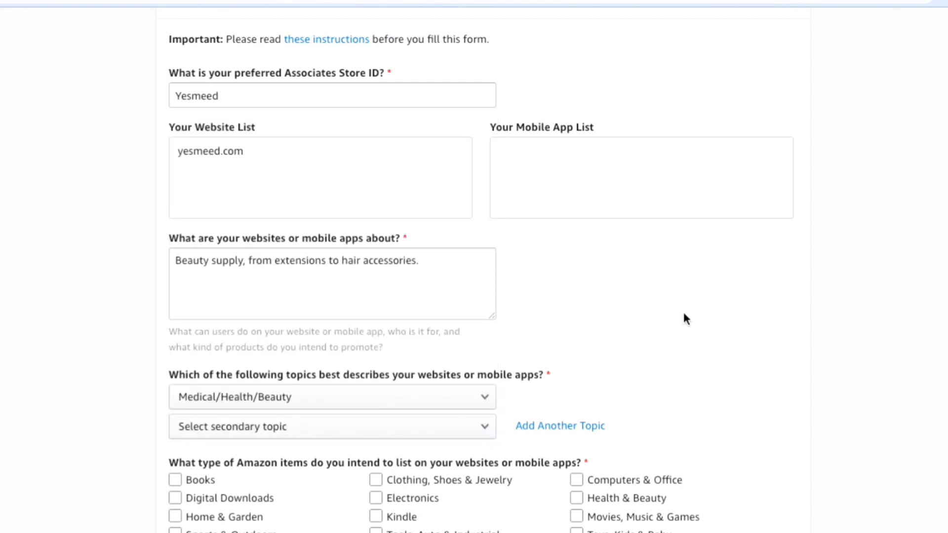
left_click(774, 419)
scroll(773, 419, "down", 3)
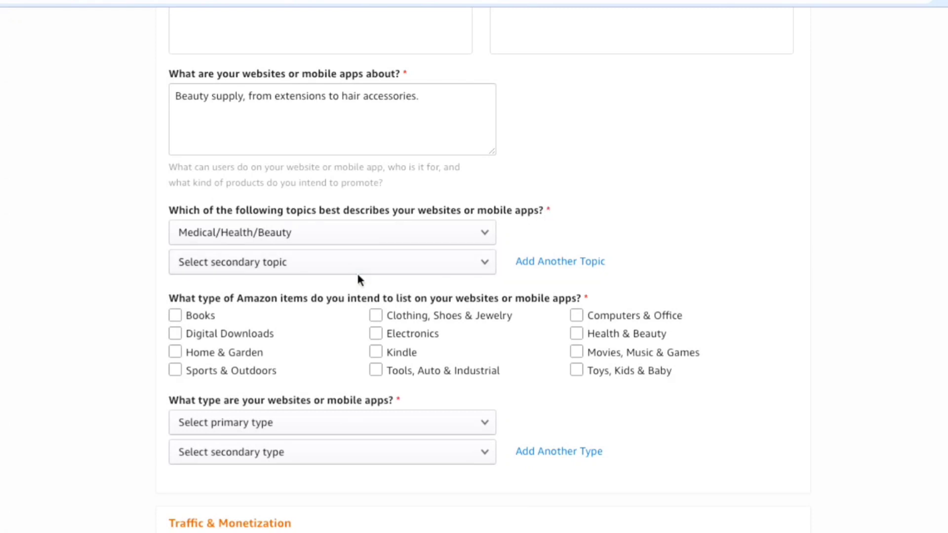
Tick Clothing, Shoes & Jewelry and Health & Beauty, and pick Comparison Shopping Engine as site type.
left_click(307, 354)
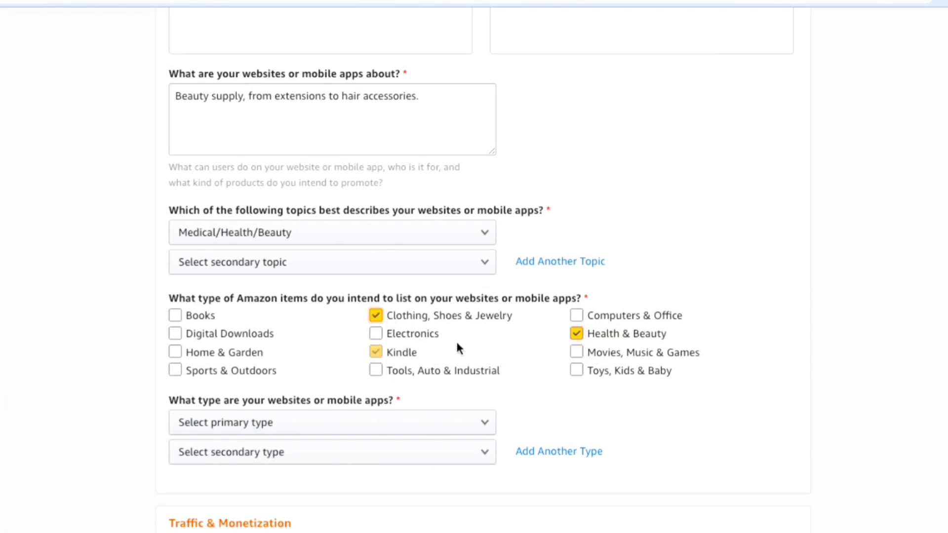
left_click(376, 352)
left_click(388, 351)
left_click(471, 434)
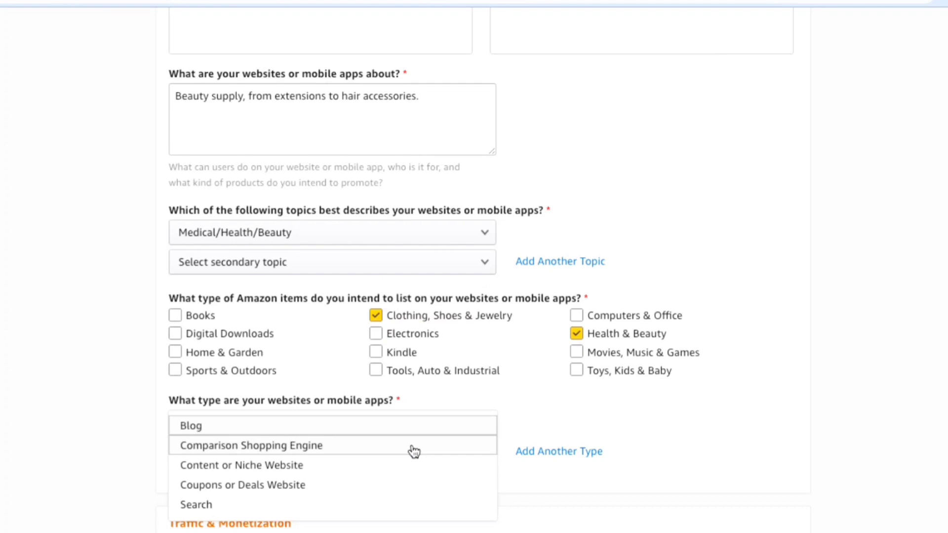
left_click(413, 450)
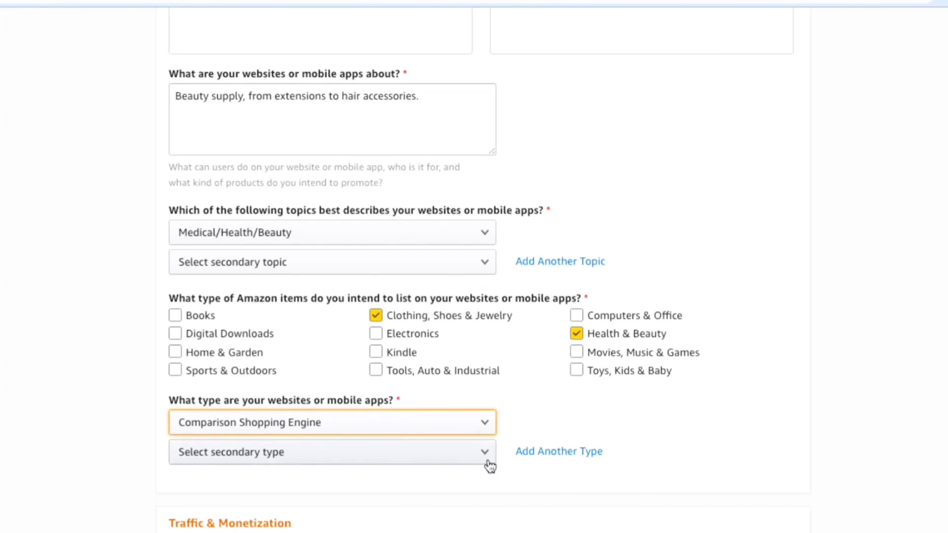
Tick Email, Shopping Portal and Social Networks as traffic sources.
scroll(756, 408, "down", 3)
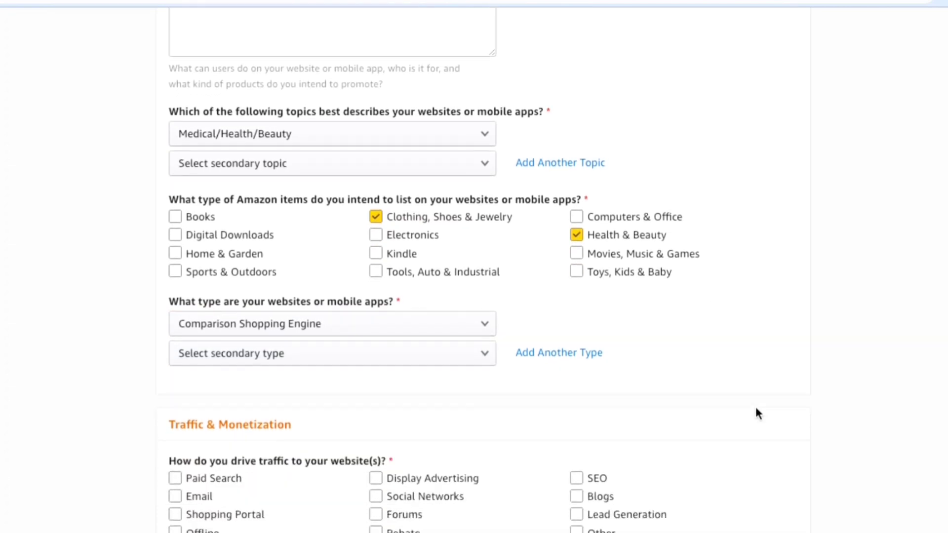
scroll(758, 412, "down", 3)
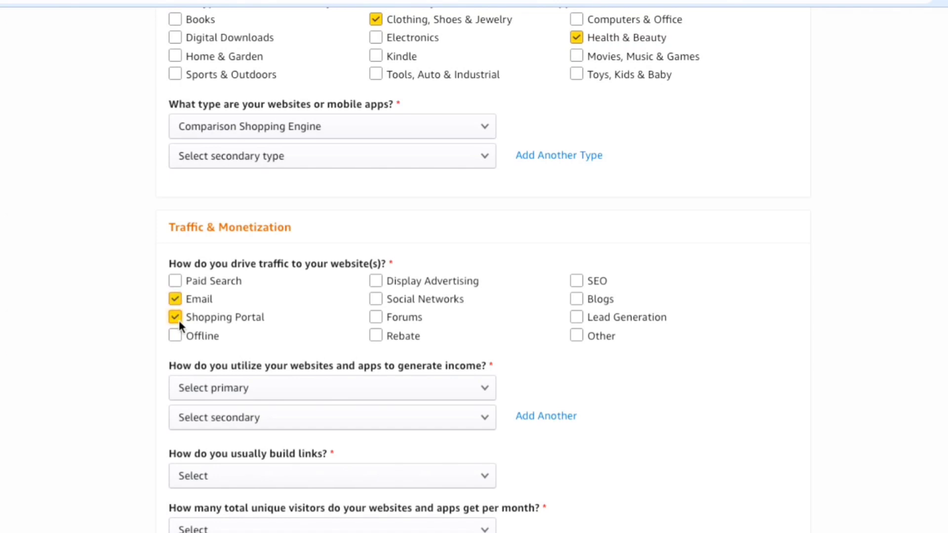
left_click(405, 316)
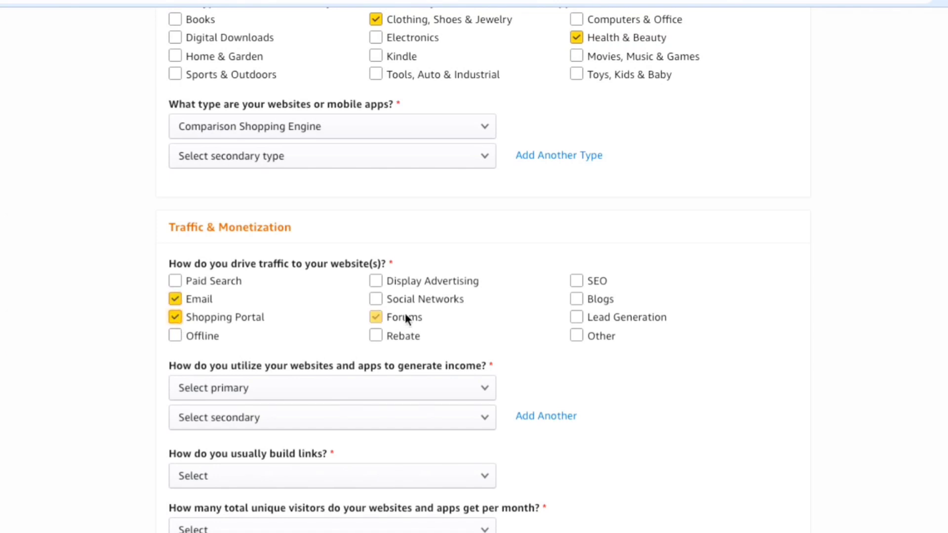
left_click(377, 301)
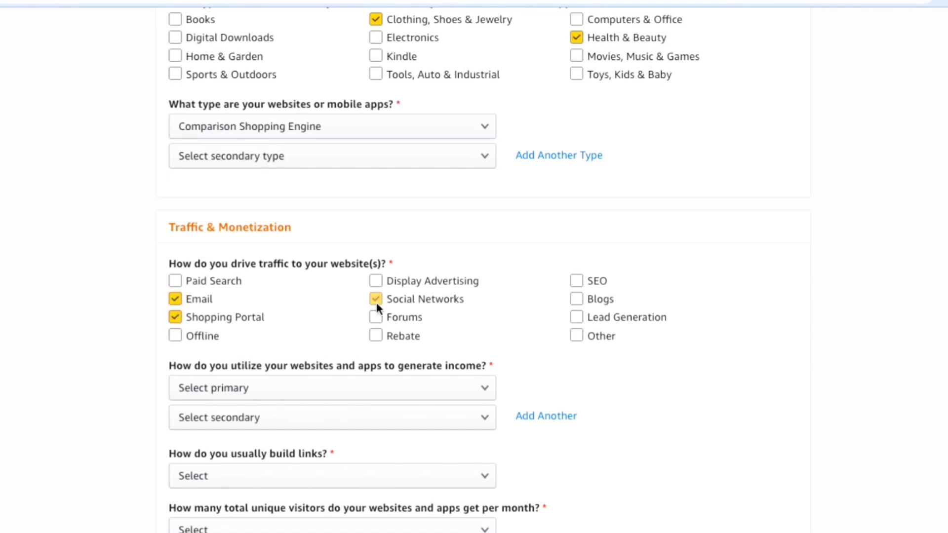
Add Other and Display Advertising as traffic sources and choose E-commerce/Online Retail as primary income.
left_click(576, 337)
left_click(377, 280)
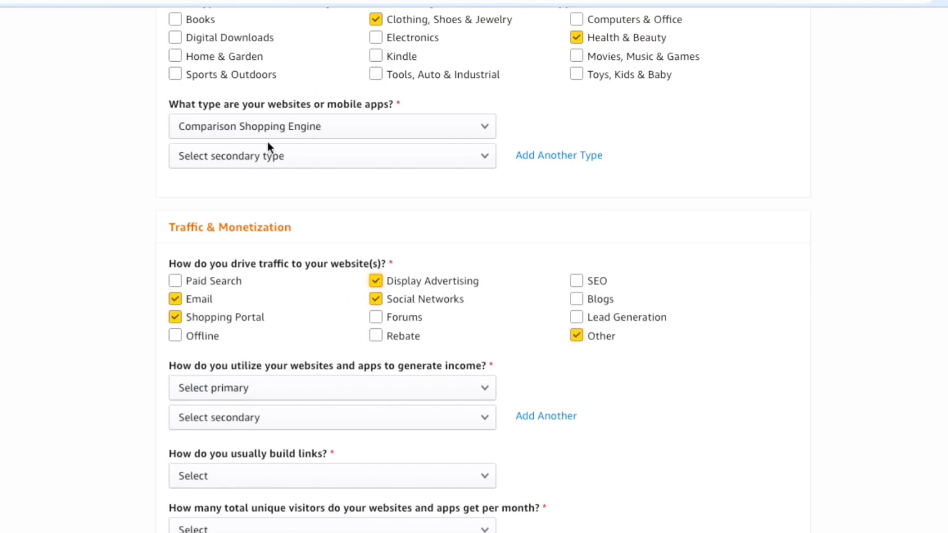
left_click(478, 396)
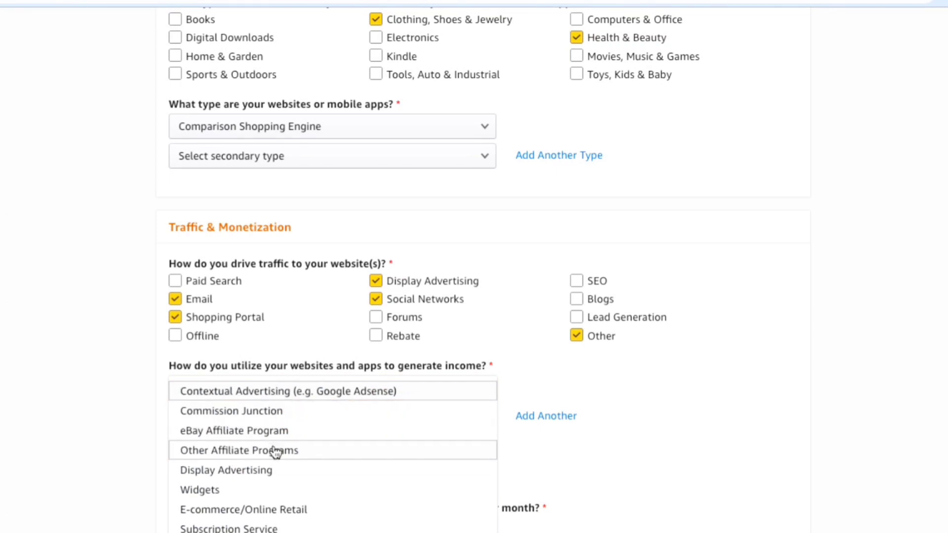
left_click(280, 511)
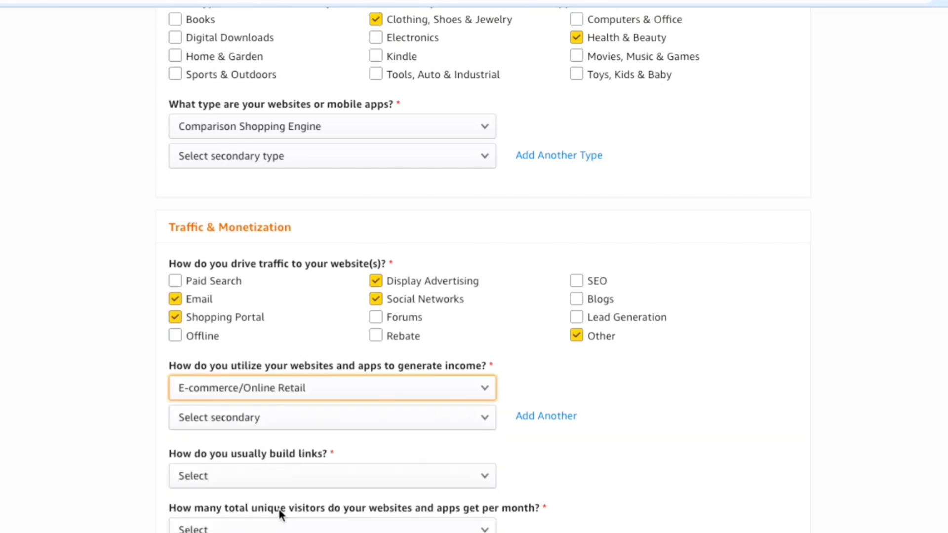
Leave the secondary income method unset and choose Content Management System for building links.
left_click(492, 423)
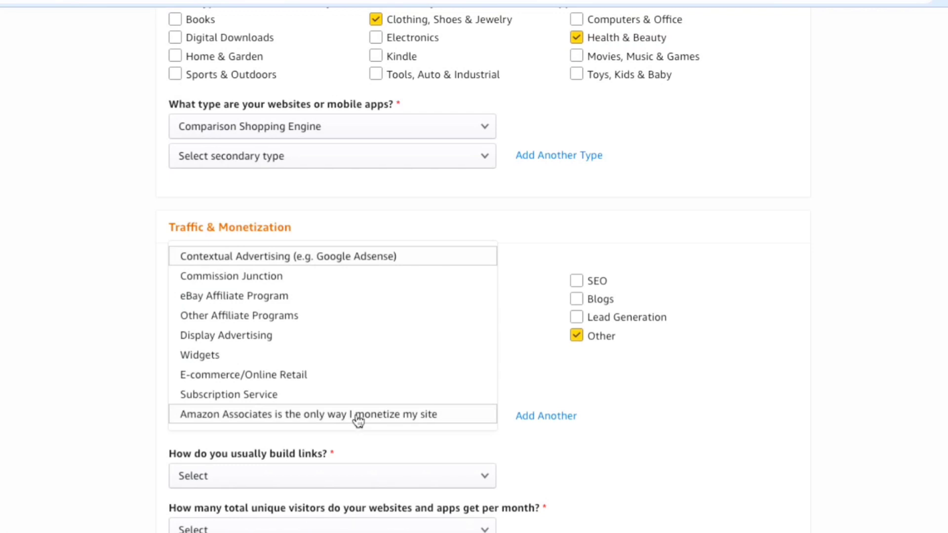
left_click(575, 376)
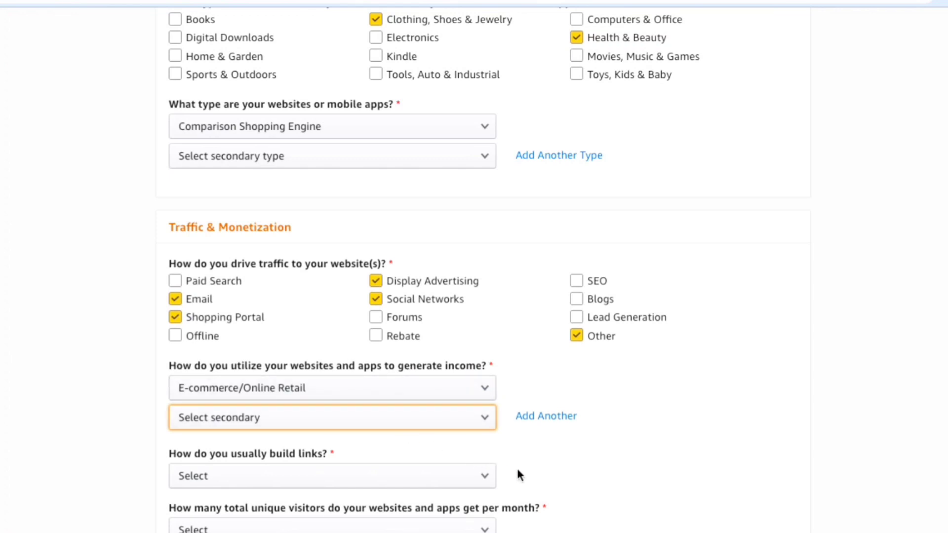
left_click(384, 486)
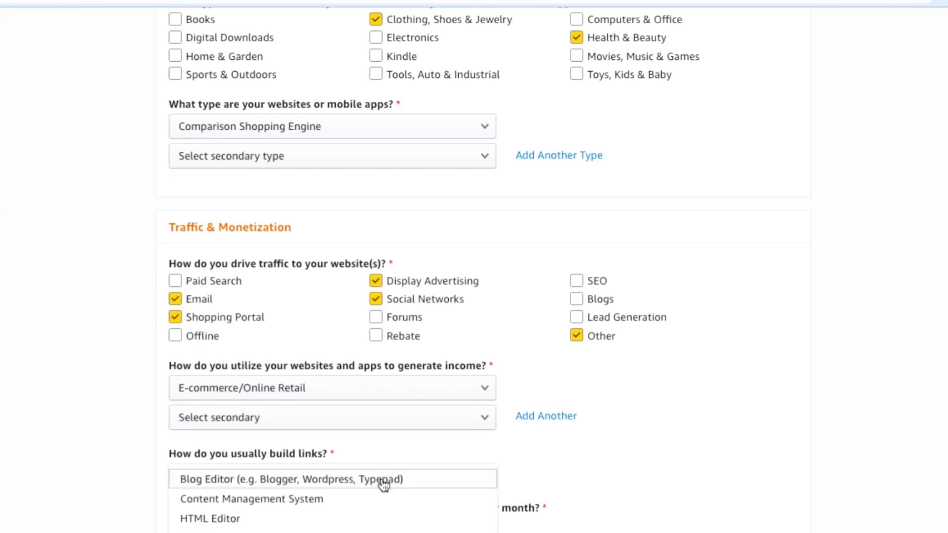
left_click(331, 500)
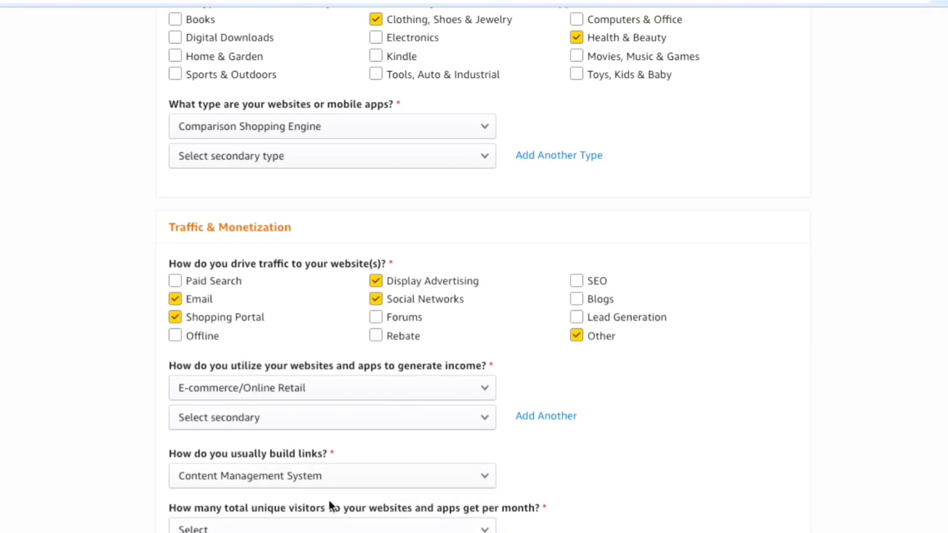
Set monthly visitors to 'From 501 to 5,000'.
scroll(678, 528, "down", 2)
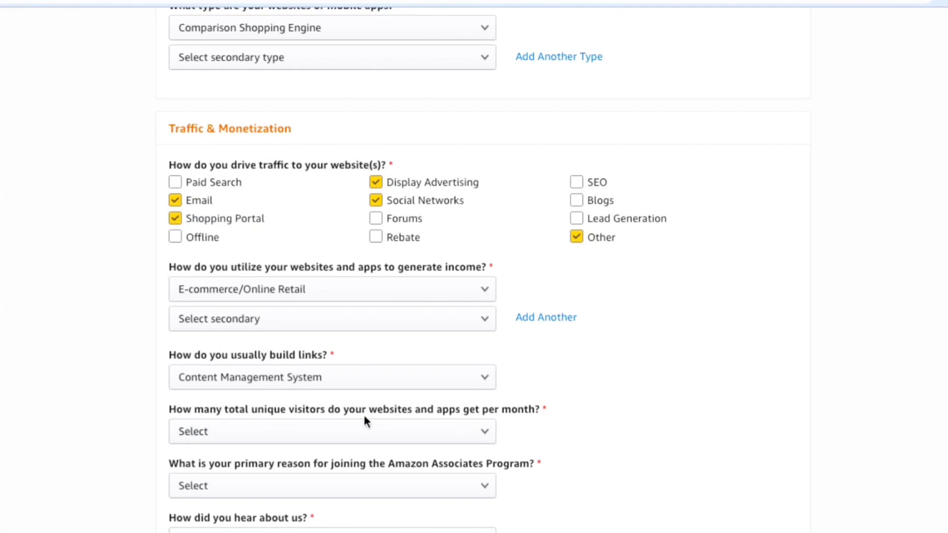
left_click(462, 441)
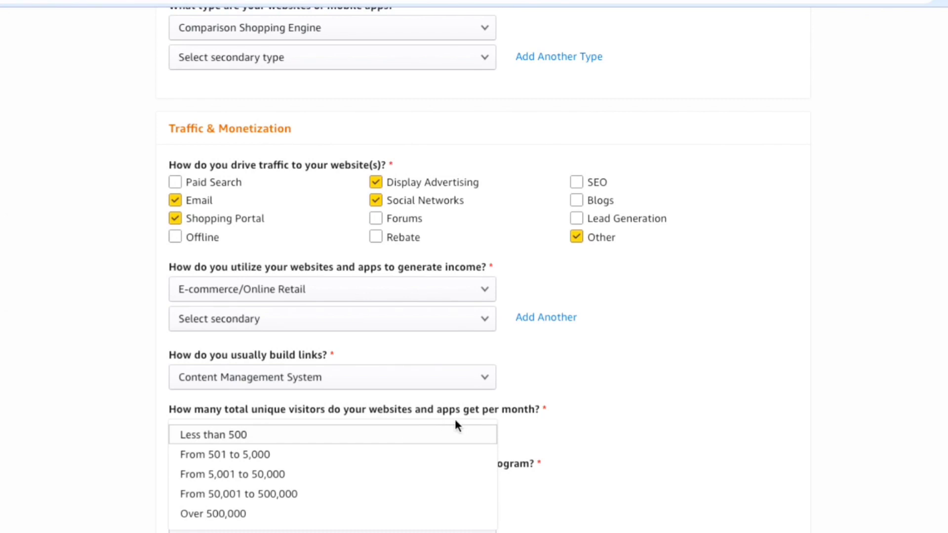
left_click(276, 455)
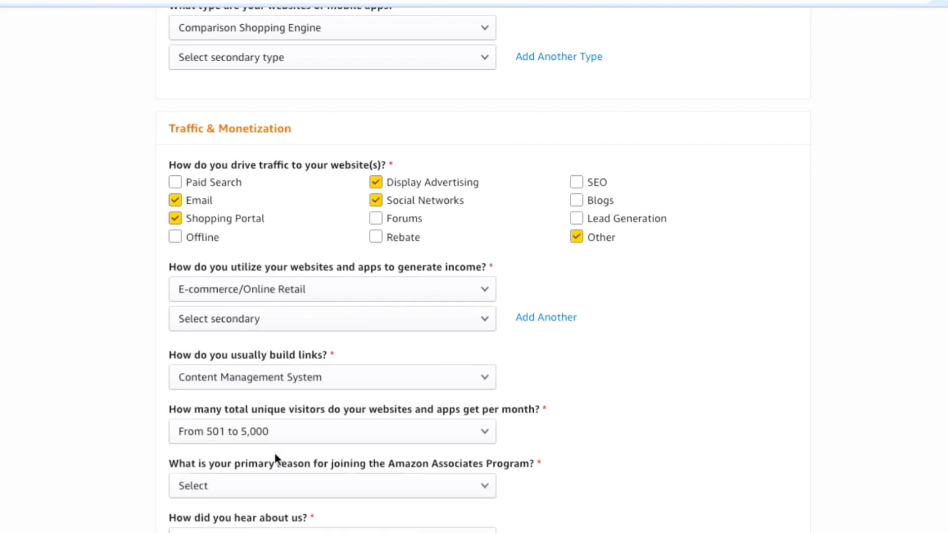
Choose 'To get rich content for my site' as the joining reason and 'Online Search' as the referral source.
left_click(479, 491)
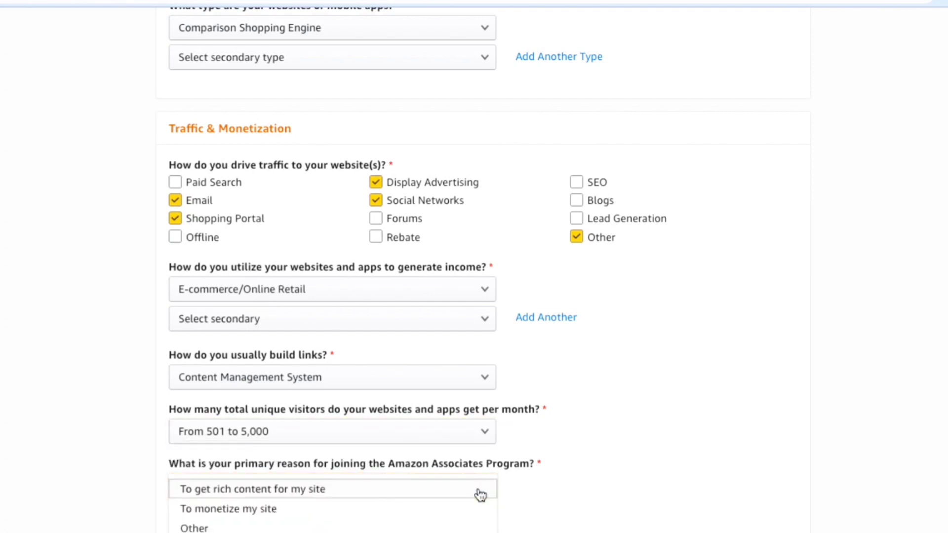
left_click(431, 497)
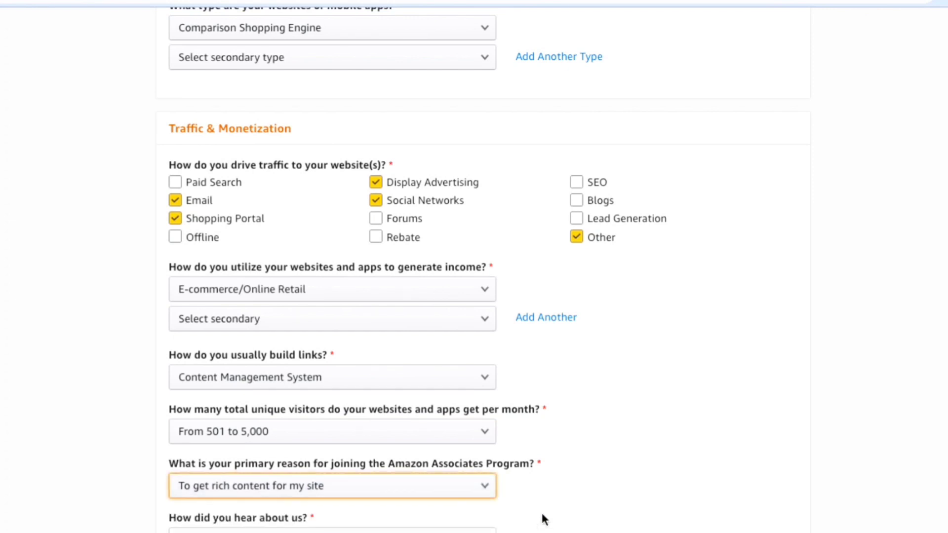
left_click(654, 490)
scroll(656, 482, "down", 1)
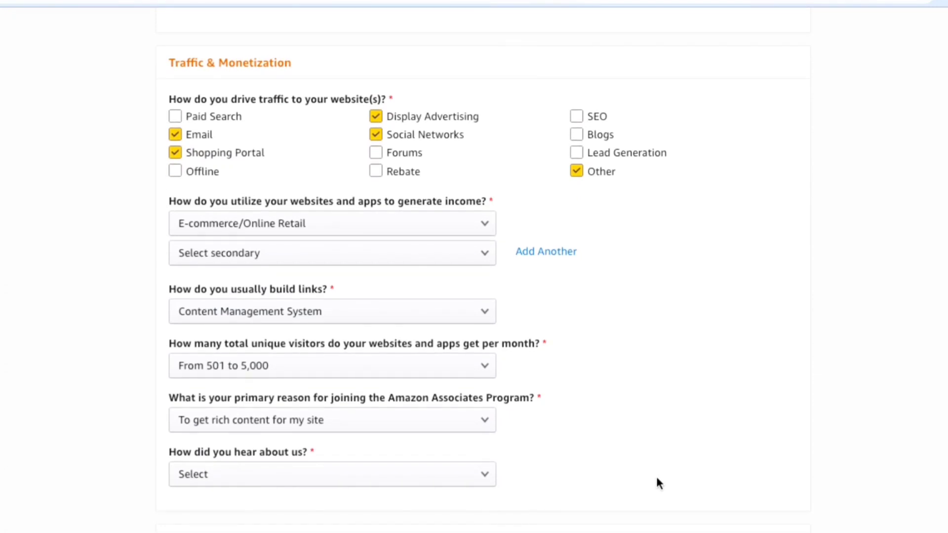
left_click(467, 490)
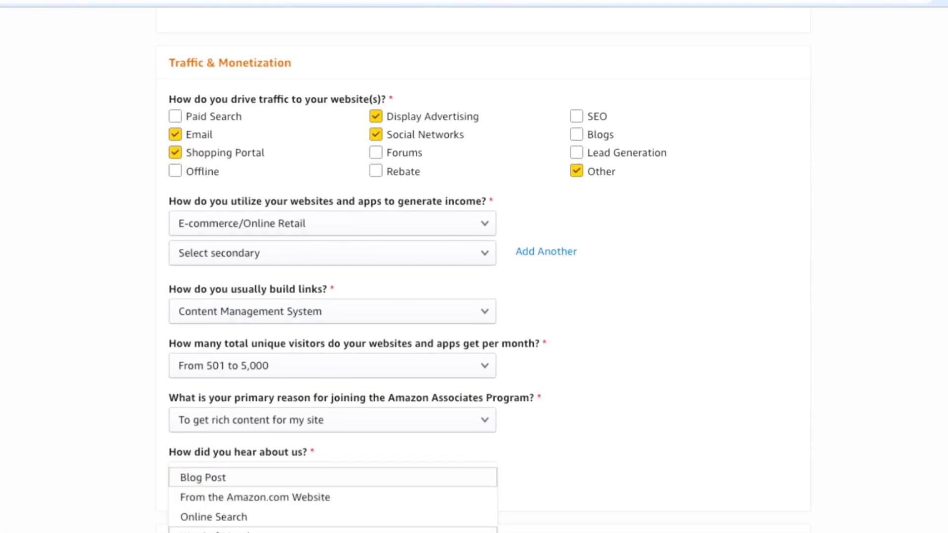
left_click(286, 518)
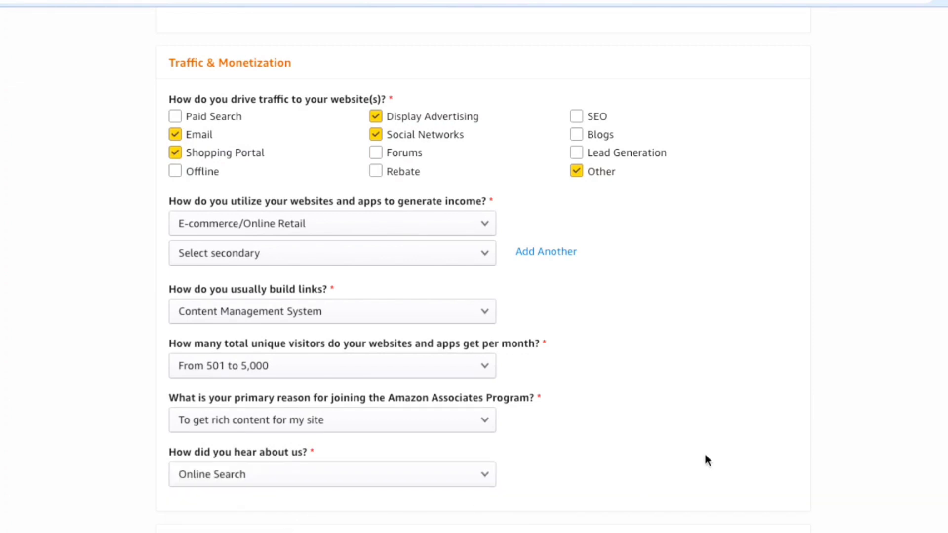
left_click(730, 446)
scroll(730, 446, "down", 5)
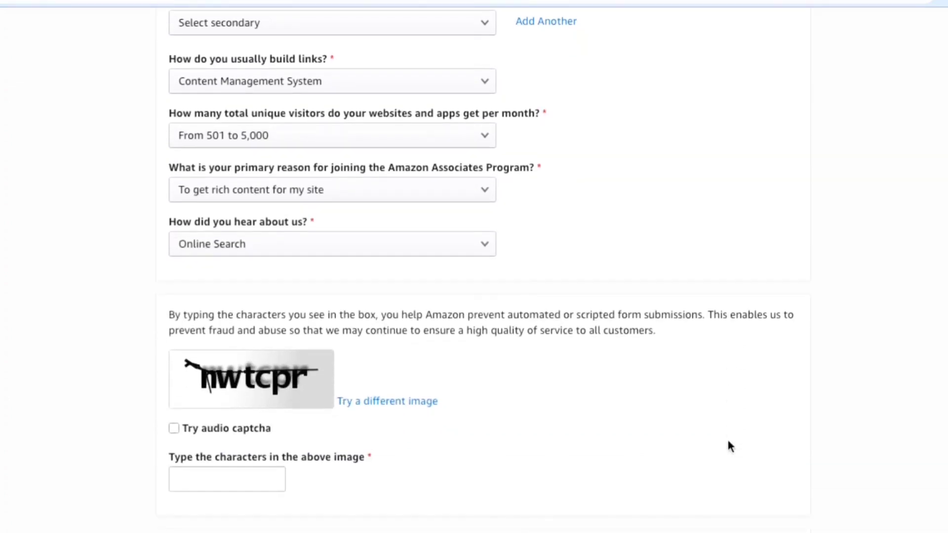
Enter the captcha characters shown and accept the Associates Program Operating Agreement.
left_click(221, 482)
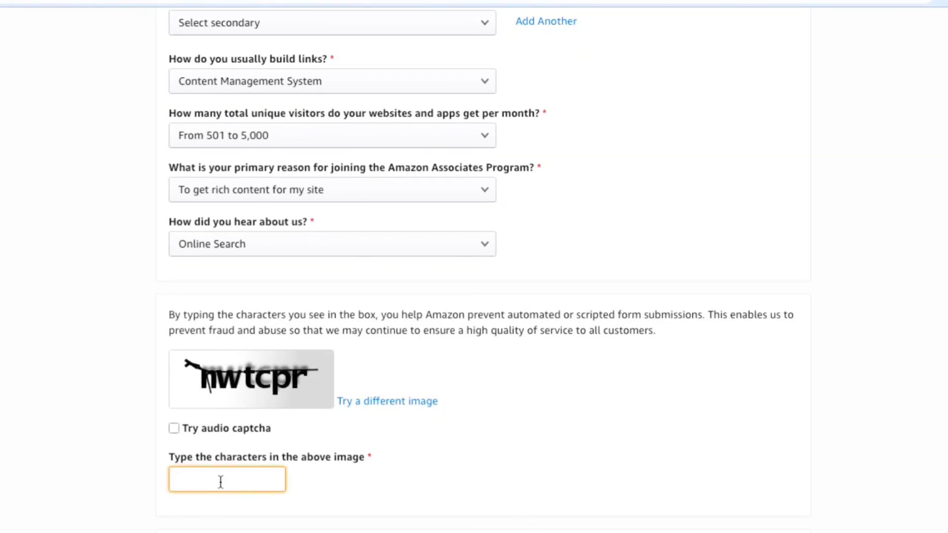
type("nwtcpr")
left_click(793, 439)
scroll(794, 439, "down", 3)
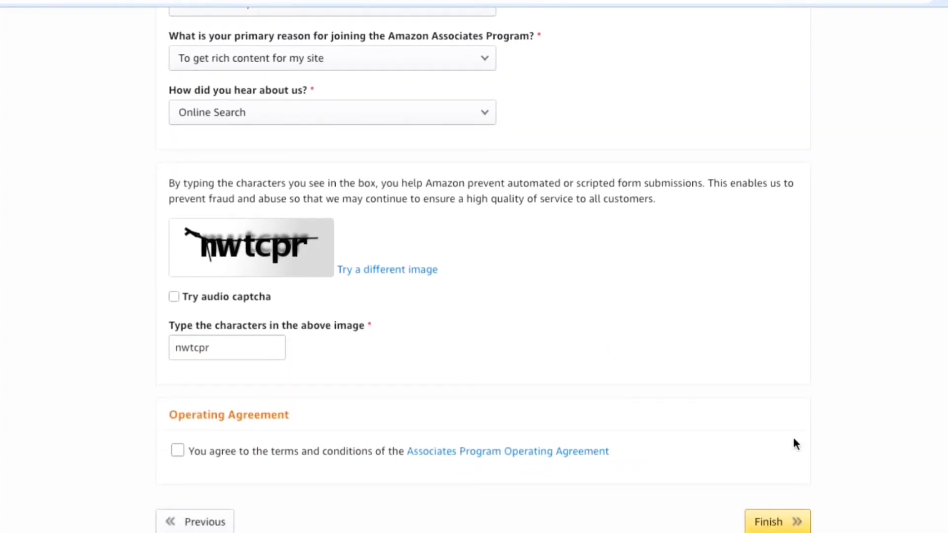
left_click(235, 448)
Review the completed profile form from top to bottom, then submit it with Finish.
scroll(906, 279, "up", 2)
scroll(906, 277, "up", 9)
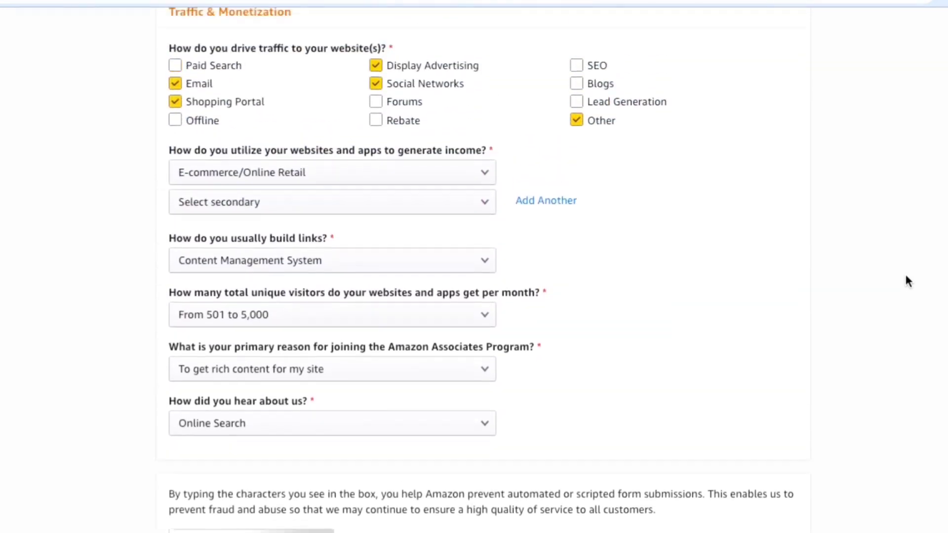
scroll(906, 277, "up", 14)
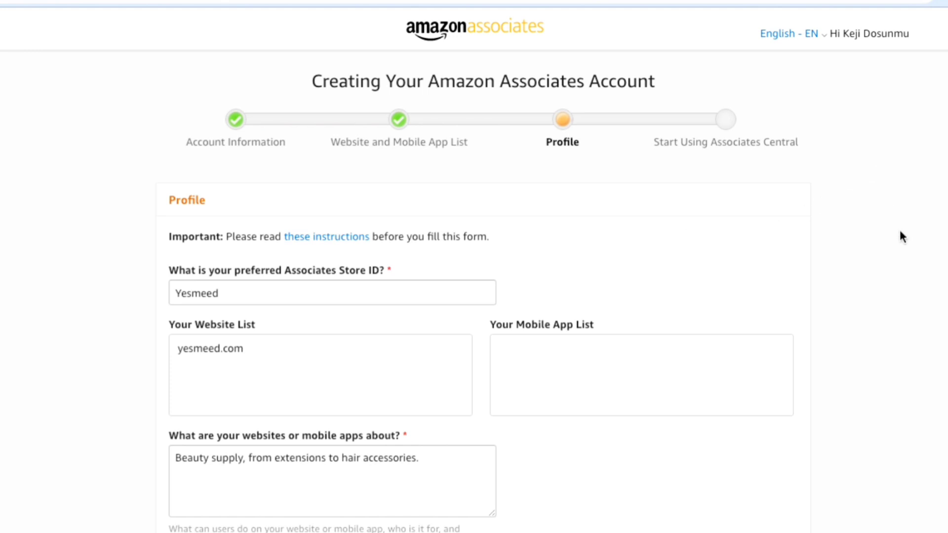
scroll(900, 232, "down", 1)
scroll(902, 236, "down", 1)
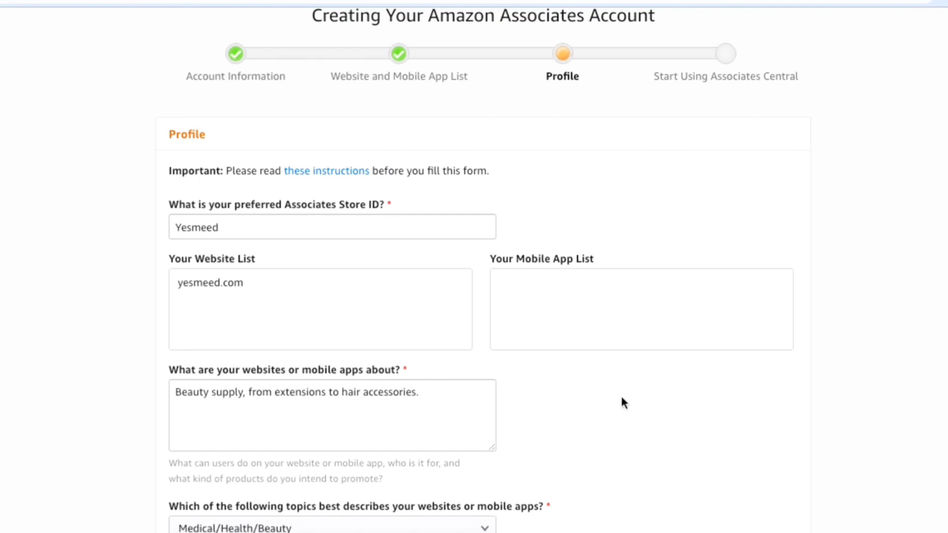
scroll(622, 397, "down", 4)
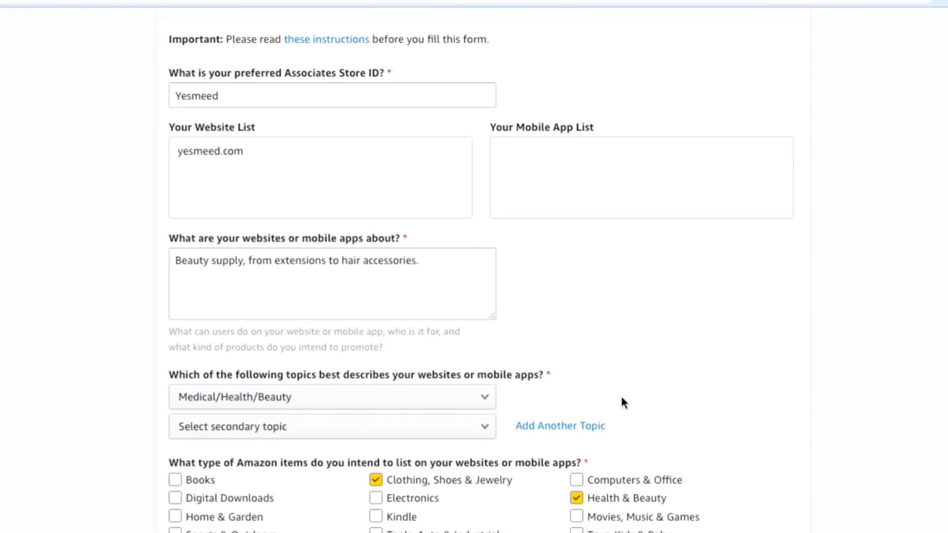
scroll(622, 401, "down", 4)
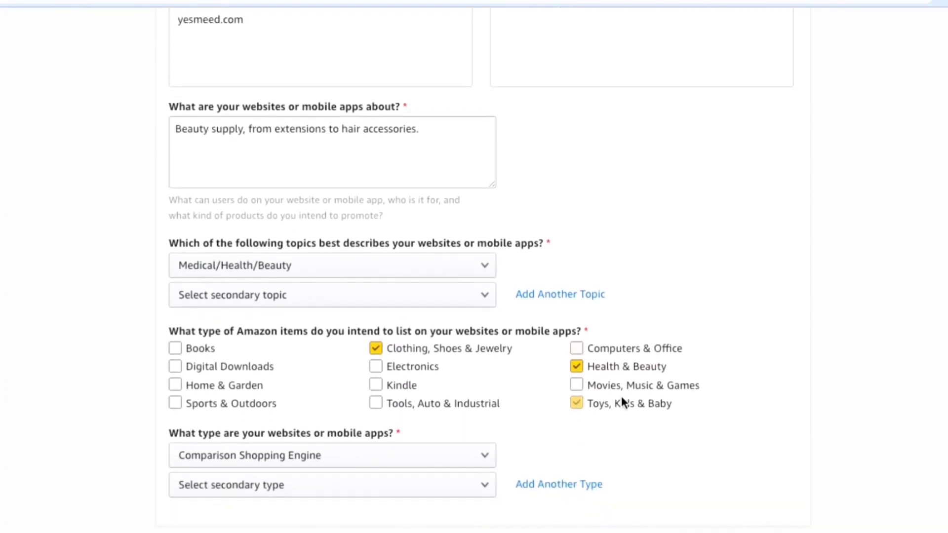
scroll(621, 396, "down", 9)
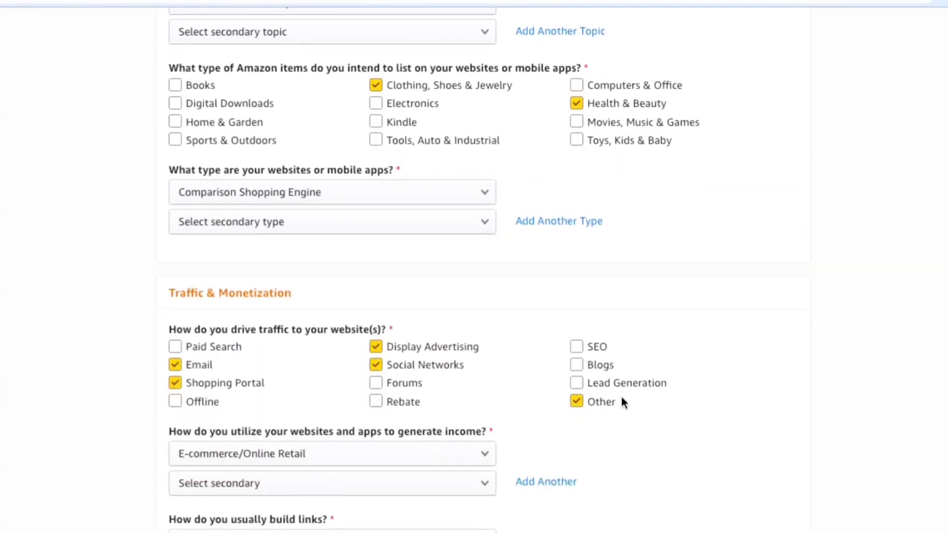
scroll(622, 397, "down", 18)
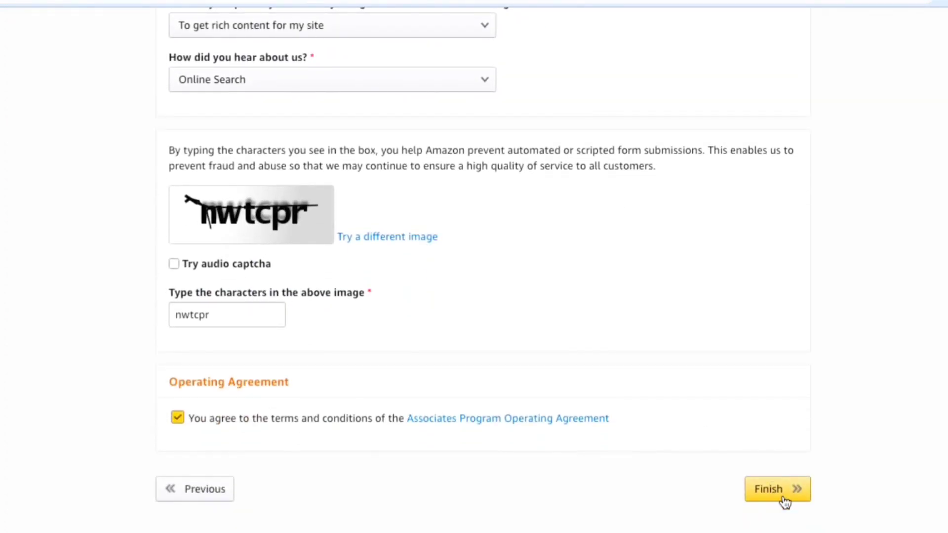
left_click(786, 503)
Append 5 to the preferred Store ID, replacing a briefly tried trailing 20.
left_click_drag(233, 292, 170, 295)
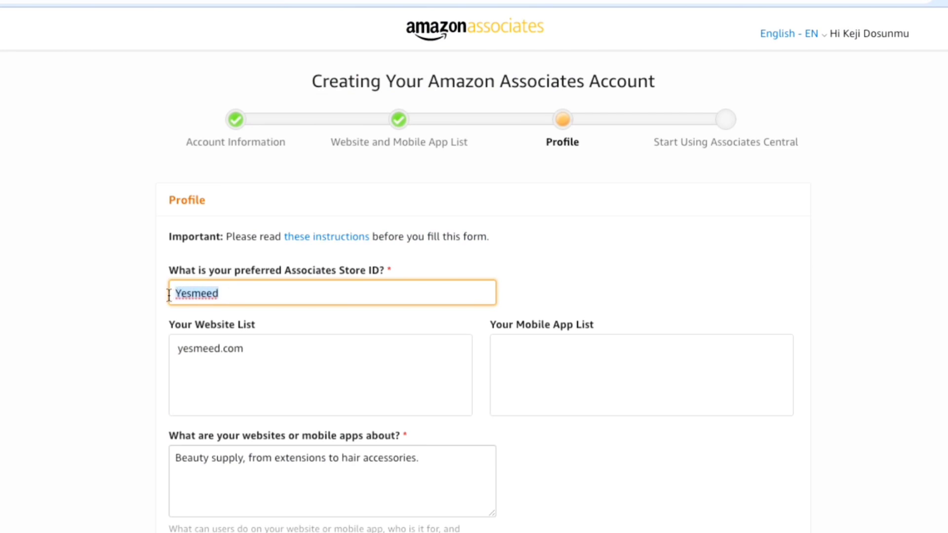
left_click(226, 292)
type("20")
left_click(295, 238)
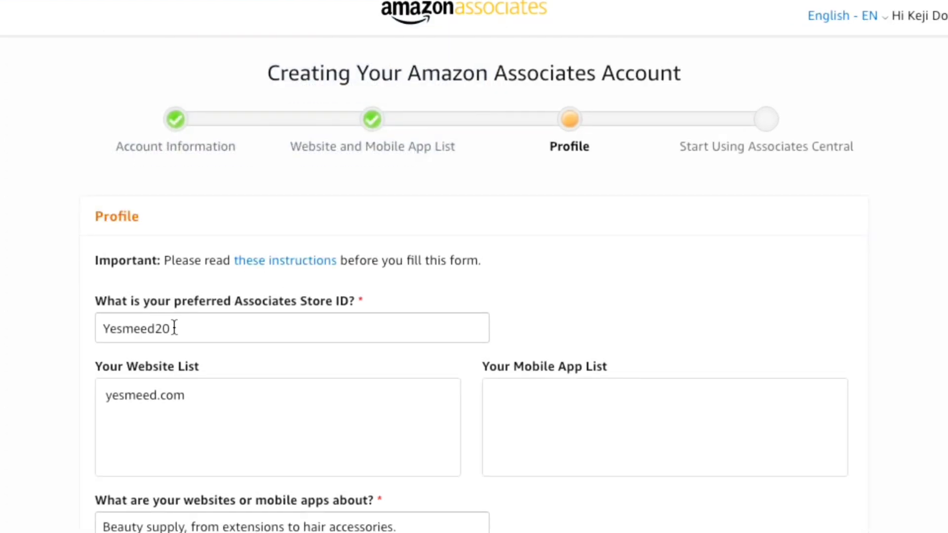
left_click(156, 330)
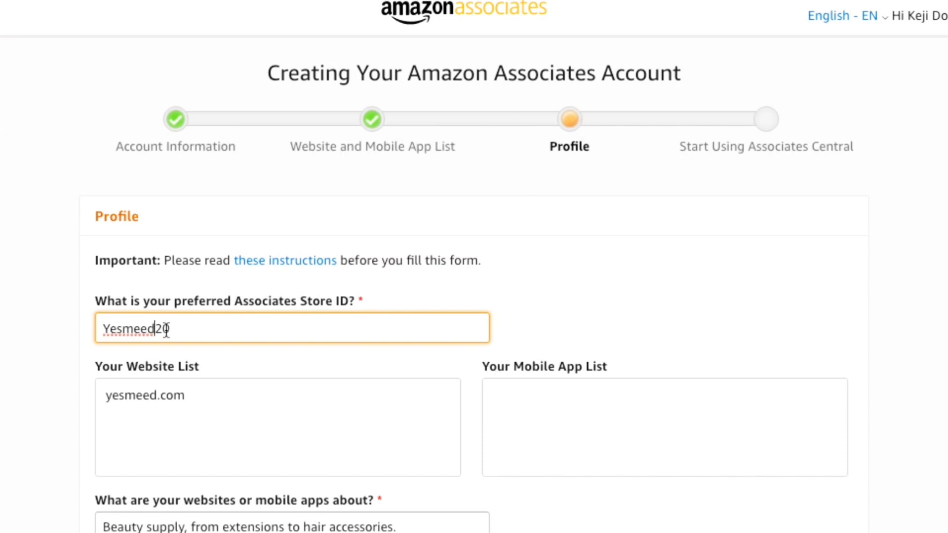
left_click(171, 330)
key("BackSpace")
key("BackSpace")
type("5")
left_click(760, 326)
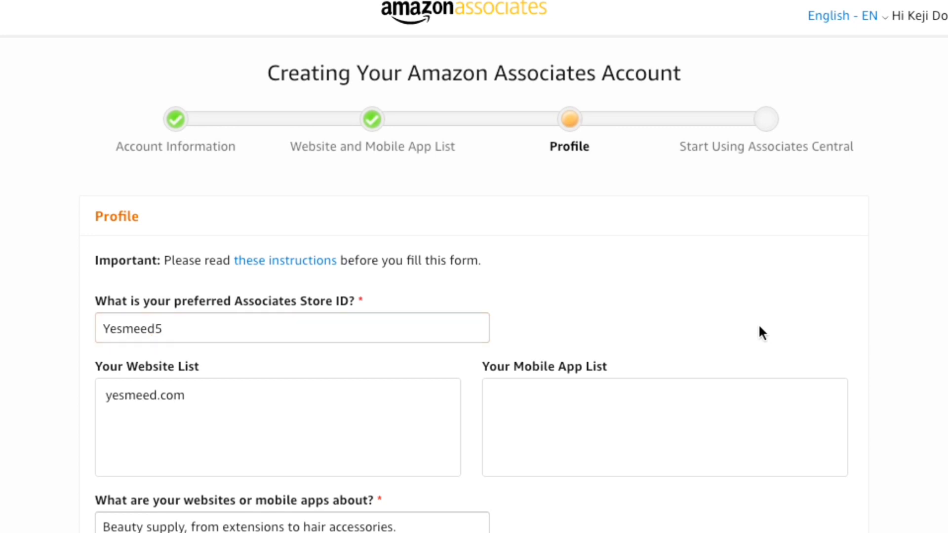
scroll(760, 326, "down", 7)
scroll(760, 326, "down", 12)
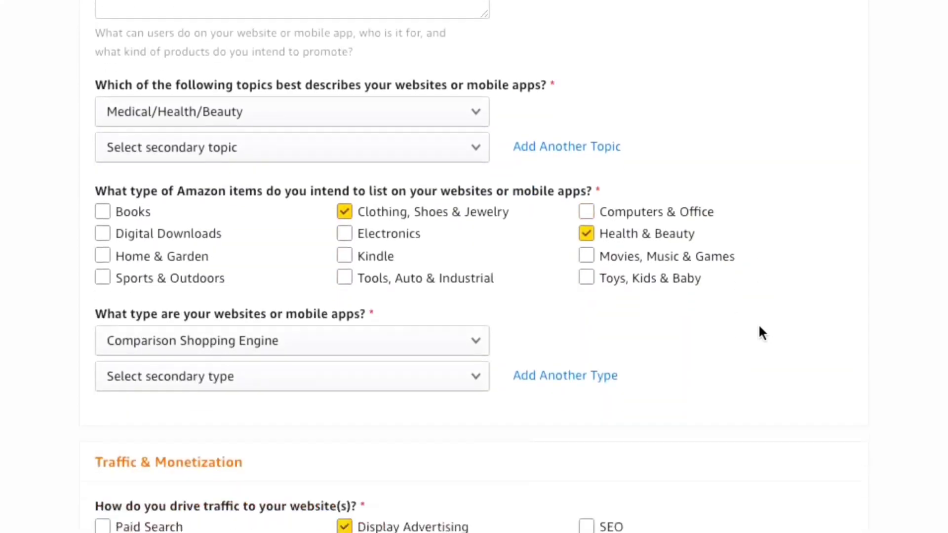
scroll(760, 327, "down", 8)
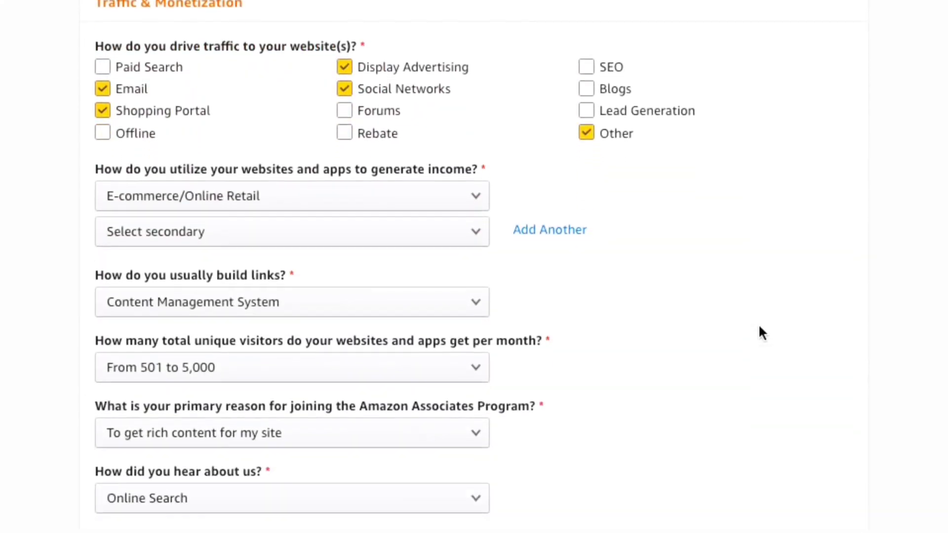
scroll(759, 327, "down", 2)
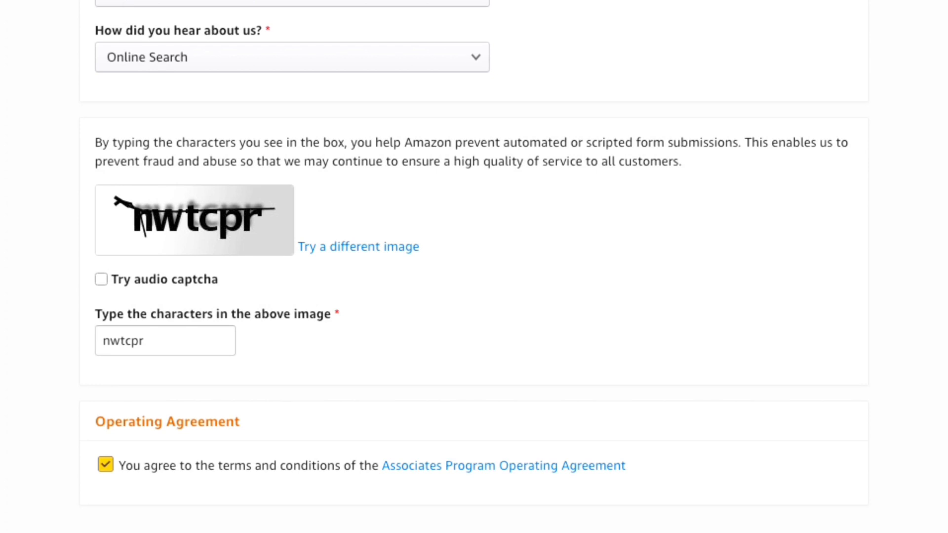
scroll(946, 146, "up", 10)
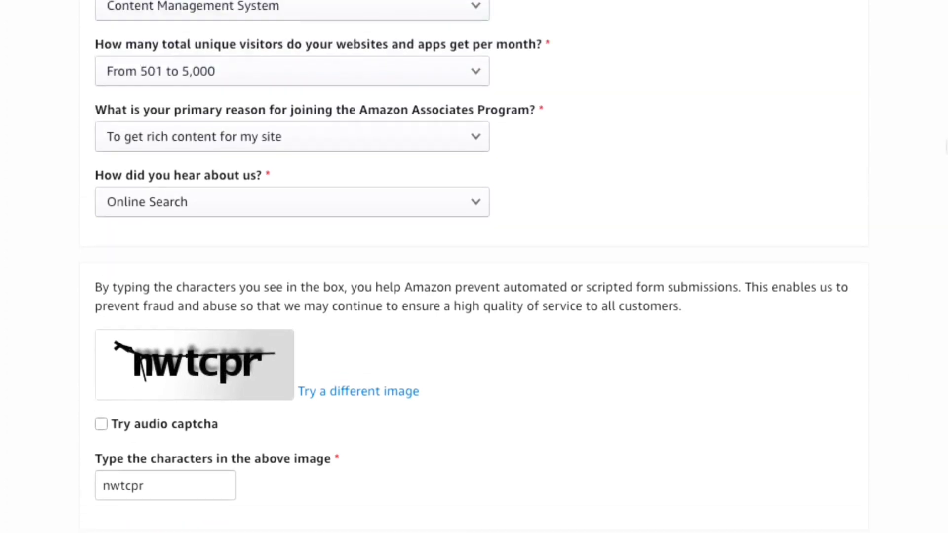
scroll(945, 146, "up", 15)
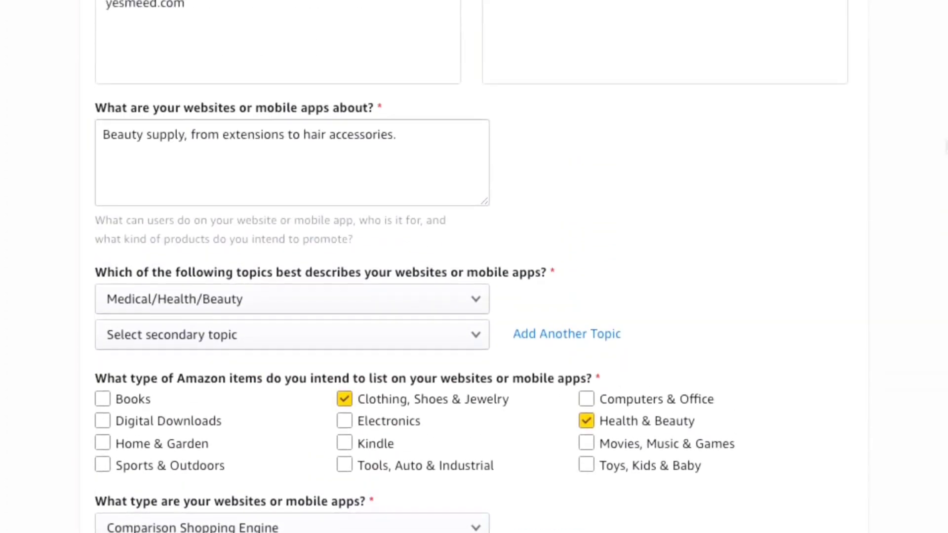